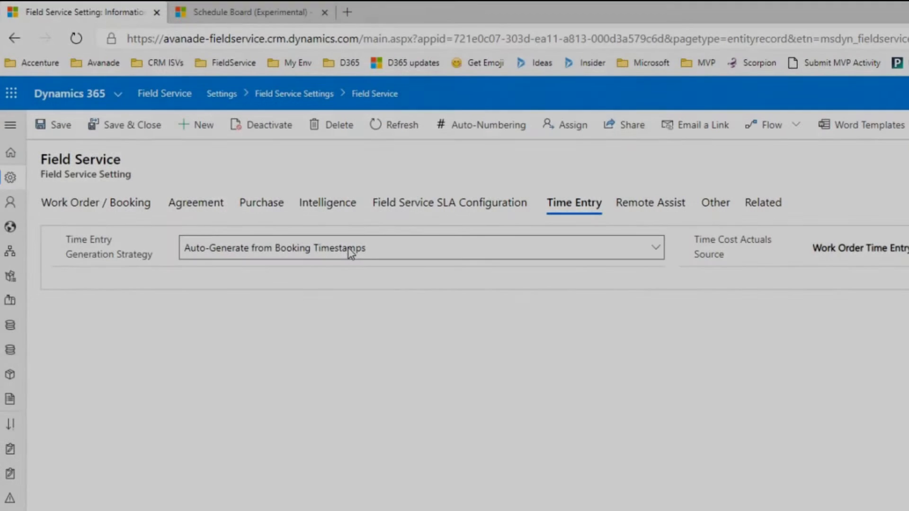
# On the Time Entry settings tab, open the Time Entry Generation Strategy and Time Cost Actuals Source dropdowns.
pyautogui.click(348, 248)
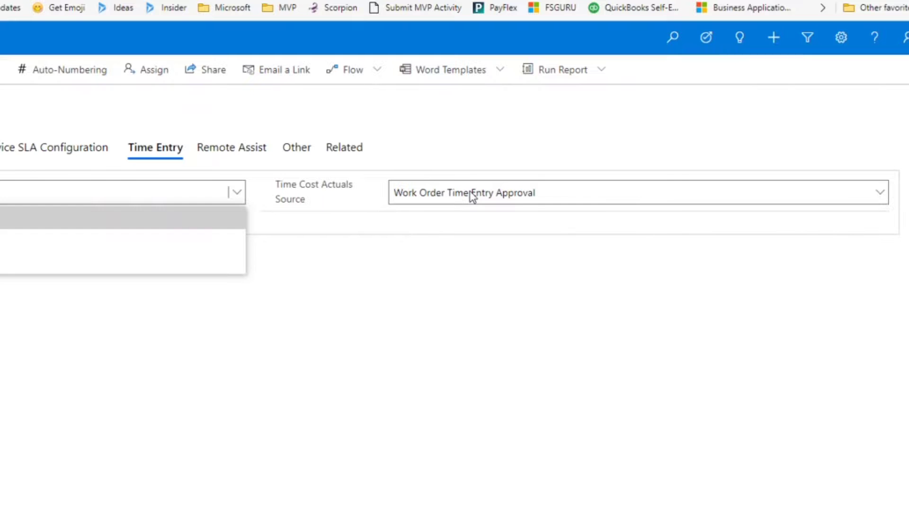
pyautogui.click(879, 251)
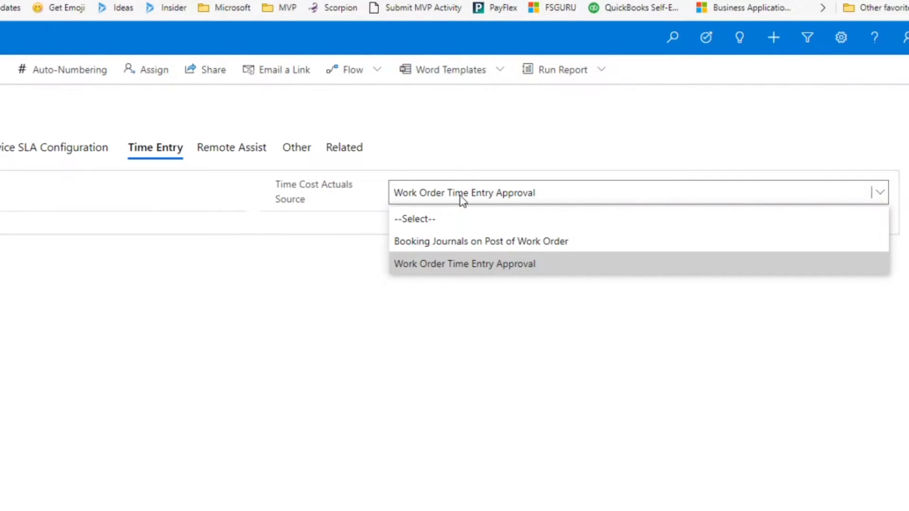
# Choose 'Booking Journals on Post of Work Order' as the Time Cost Actuals Source.
pyautogui.click(468, 254)
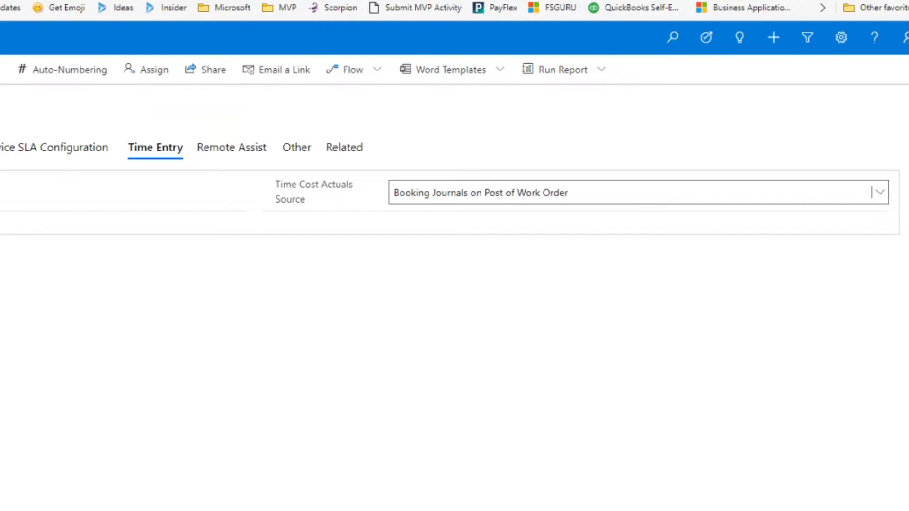
pyautogui.click(379, 364)
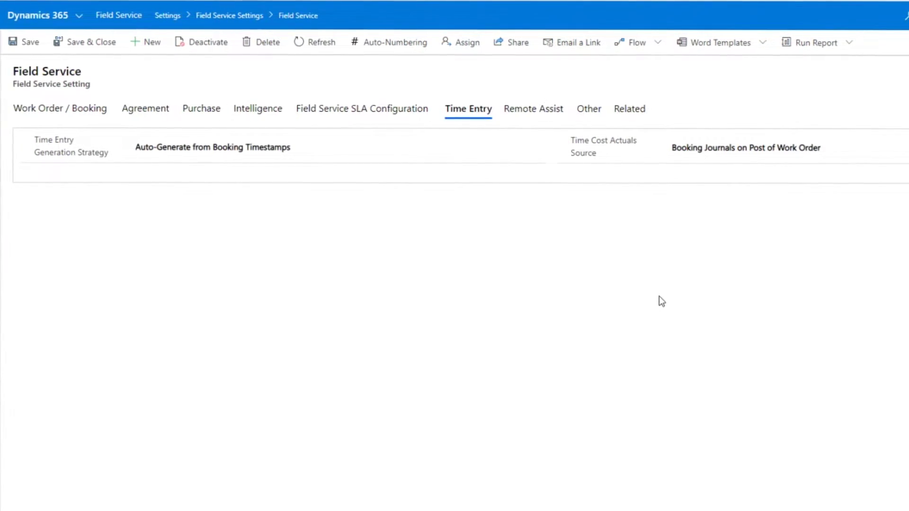
# Switch to the Service area, open Time Entries, and display them in the weekly grid.
pyautogui.click(1, 42)
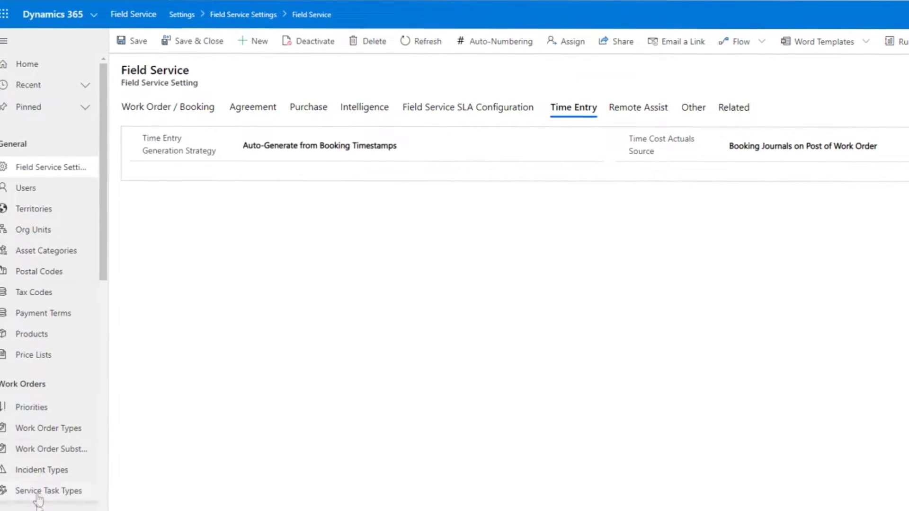
pyautogui.click(29, 507)
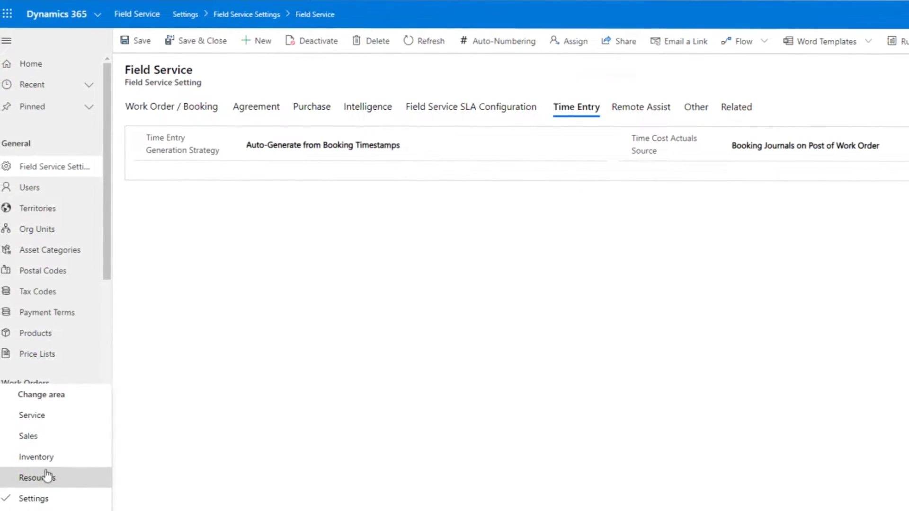
pyautogui.click(43, 419)
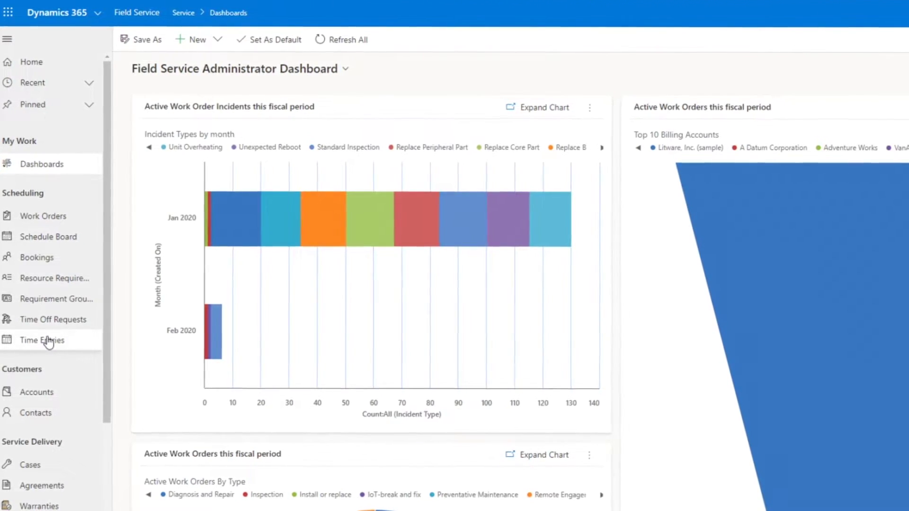
pyautogui.click(48, 341)
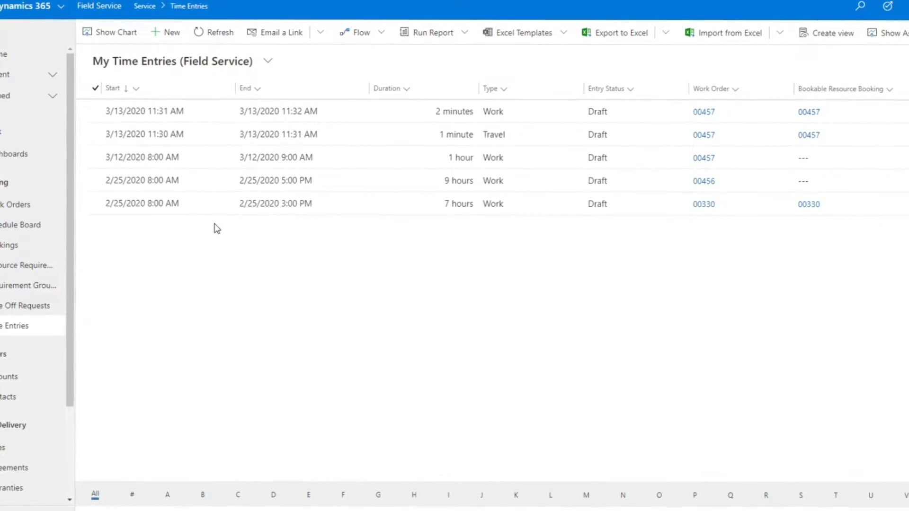
pyautogui.click(884, 31)
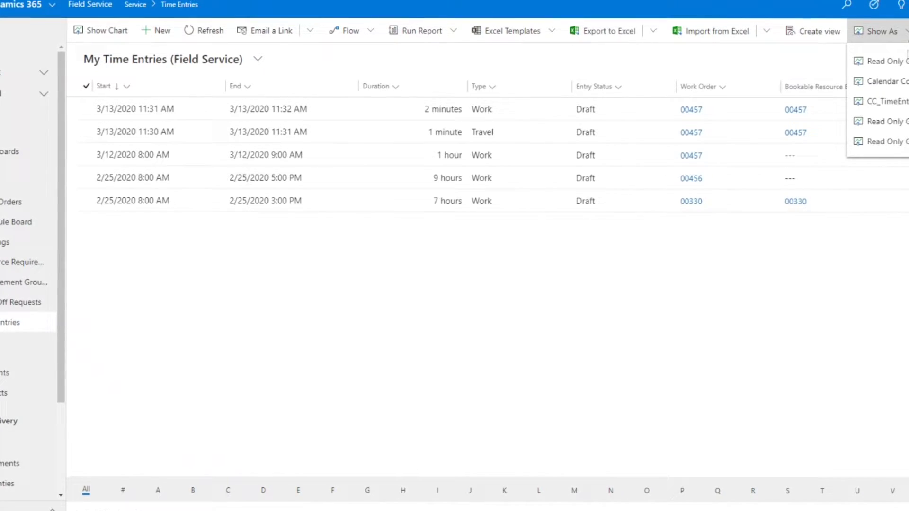
pyautogui.click(893, 100)
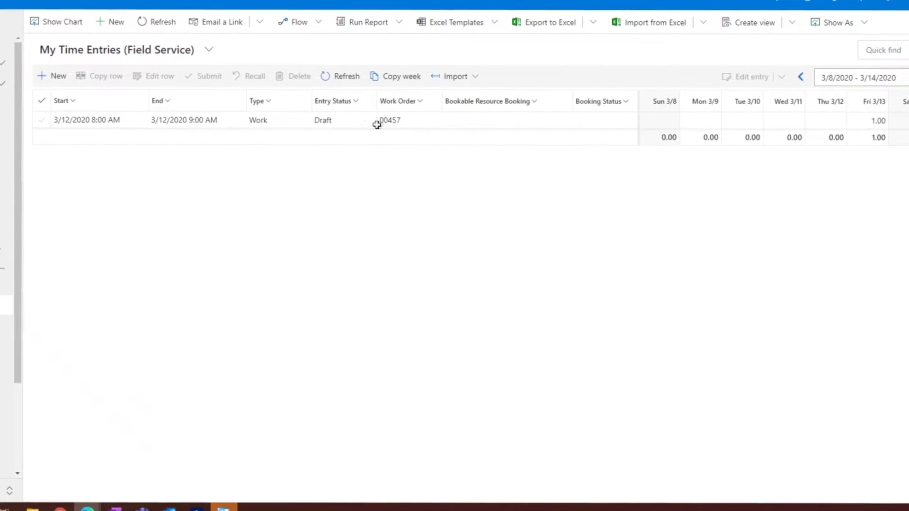
pyautogui.click(535, 120)
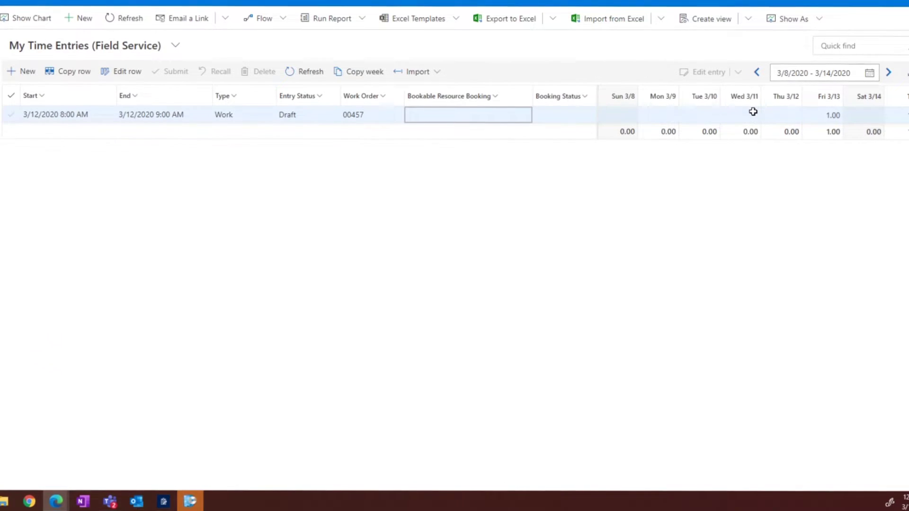
pyautogui.moveTo(824, 113); pyautogui.dragTo(623, 115)
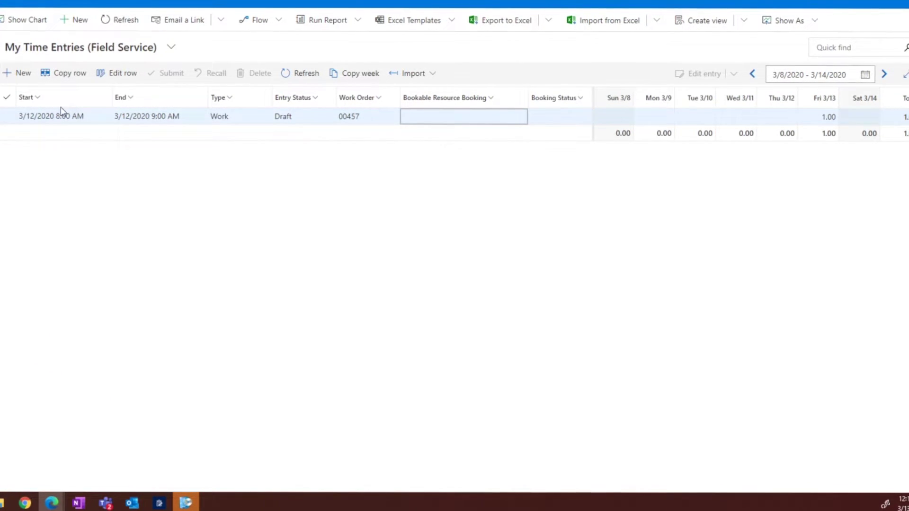
pyautogui.click(7, 116)
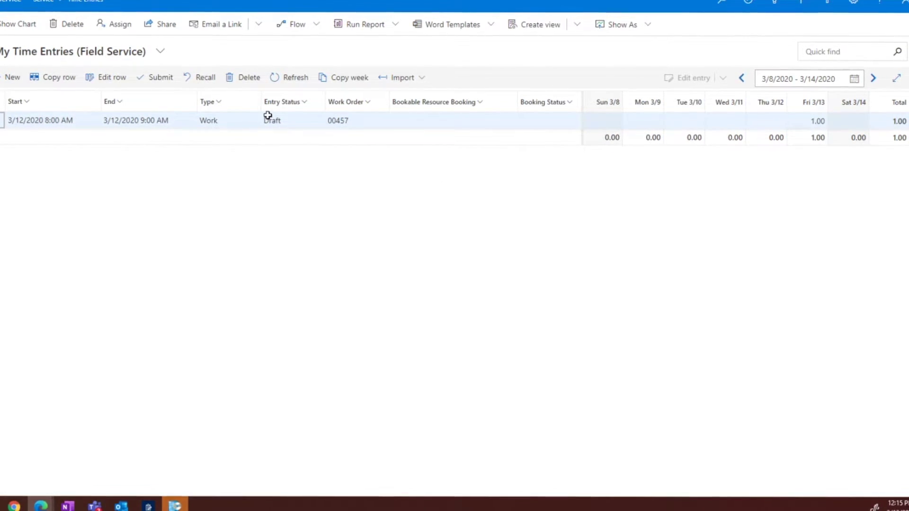
pyautogui.click(105, 80)
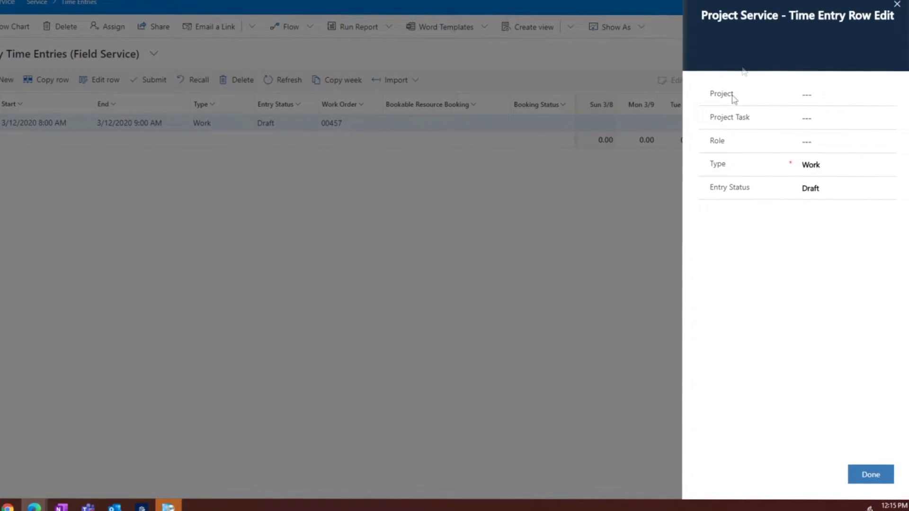
pyautogui.click(896, 6)
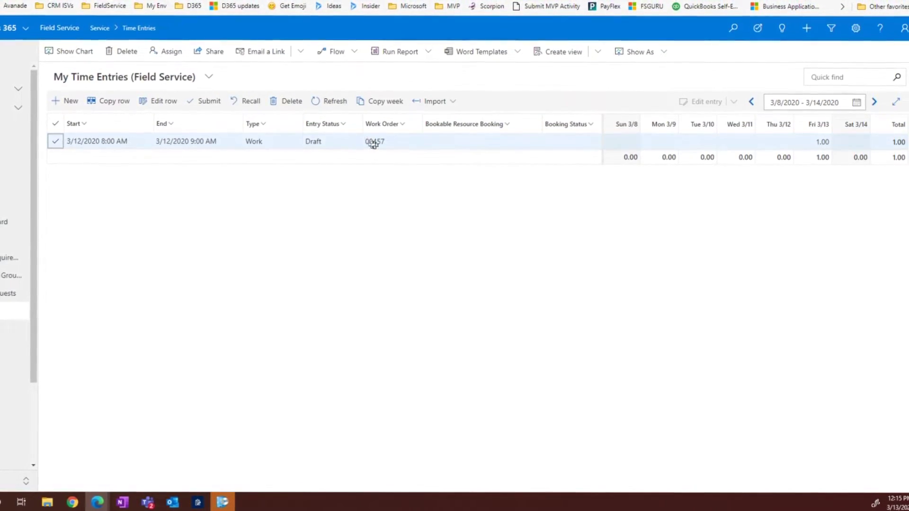
pyautogui.click(476, 142)
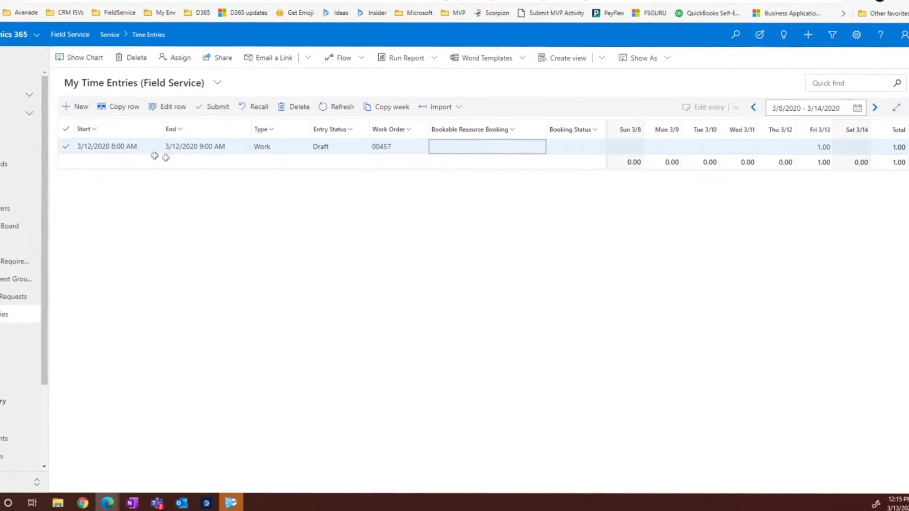
pyautogui.moveTo(207, 503)
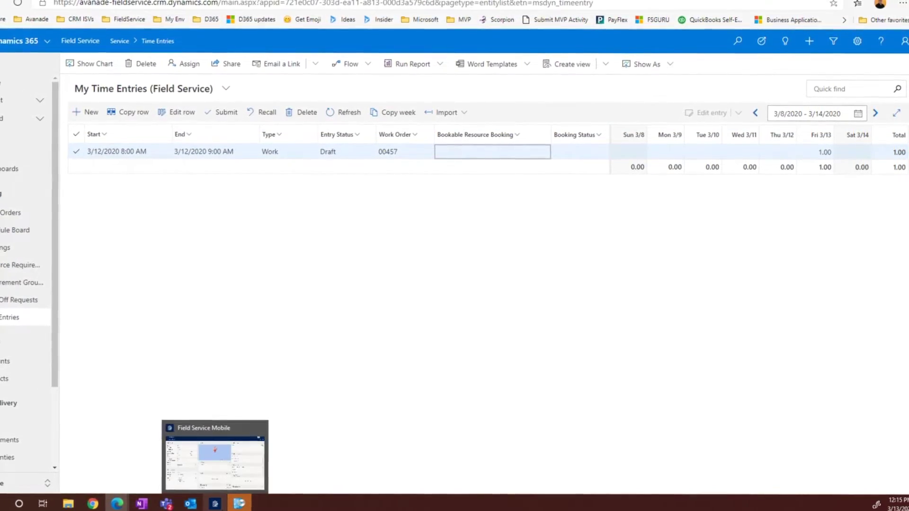
# In Field Service Mobile, move the booking to Traveling, then In Progress, saving each status.
pyautogui.click(231, 480)
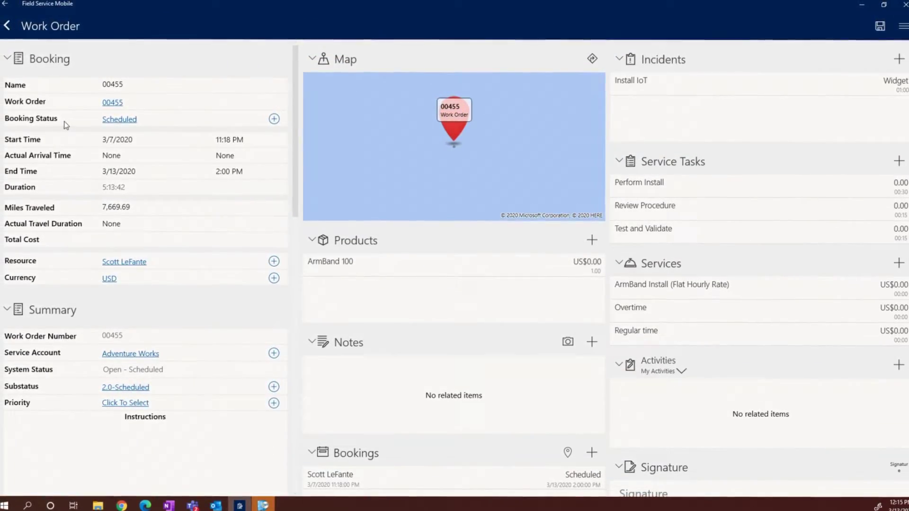
pyautogui.click(157, 126)
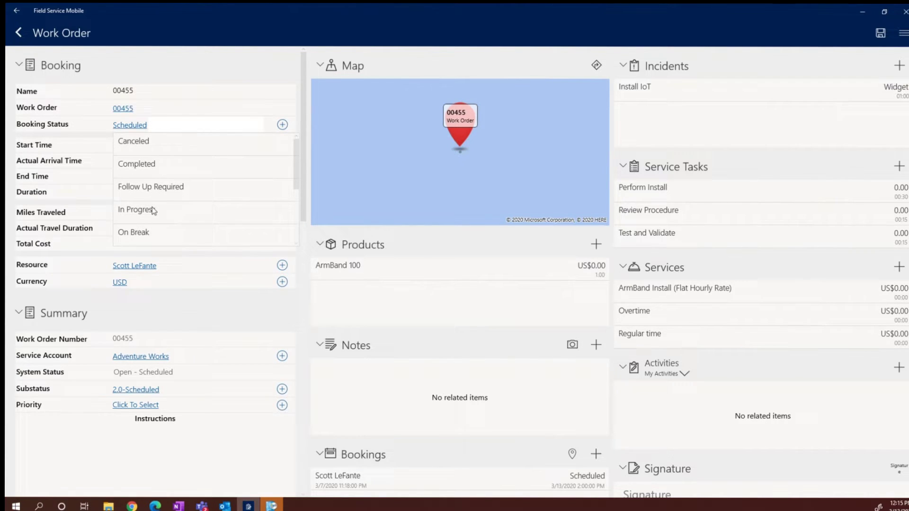
pyautogui.scroll(-2, 153, 210)
pyautogui.scroll(2, 152, 210)
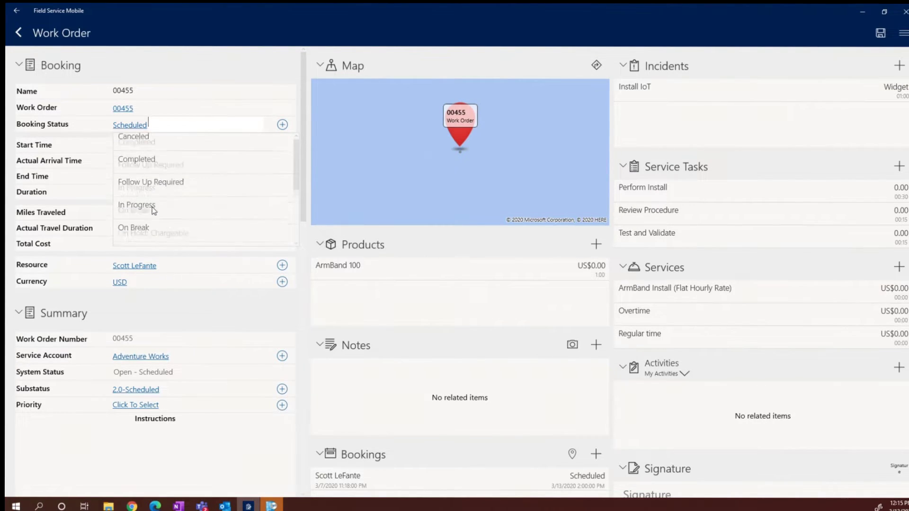
pyautogui.scroll(-3, 153, 209)
pyautogui.click(142, 230)
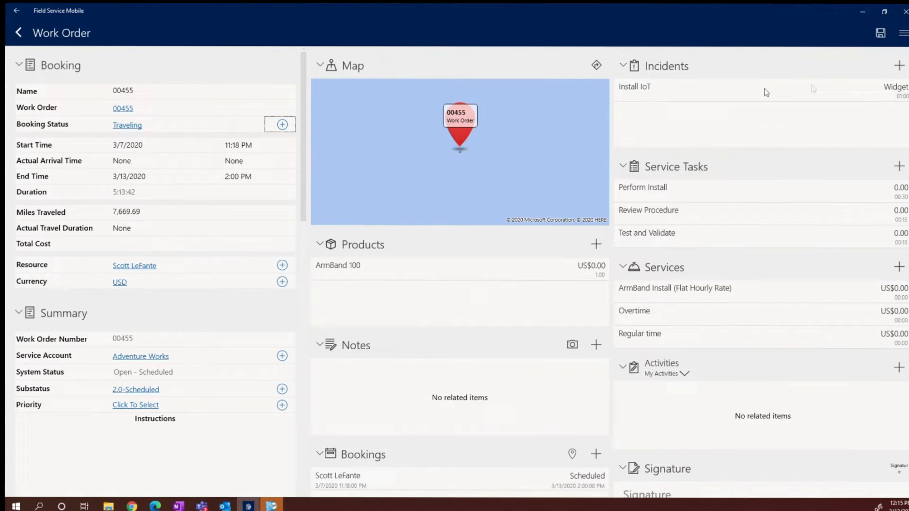
pyautogui.click(881, 34)
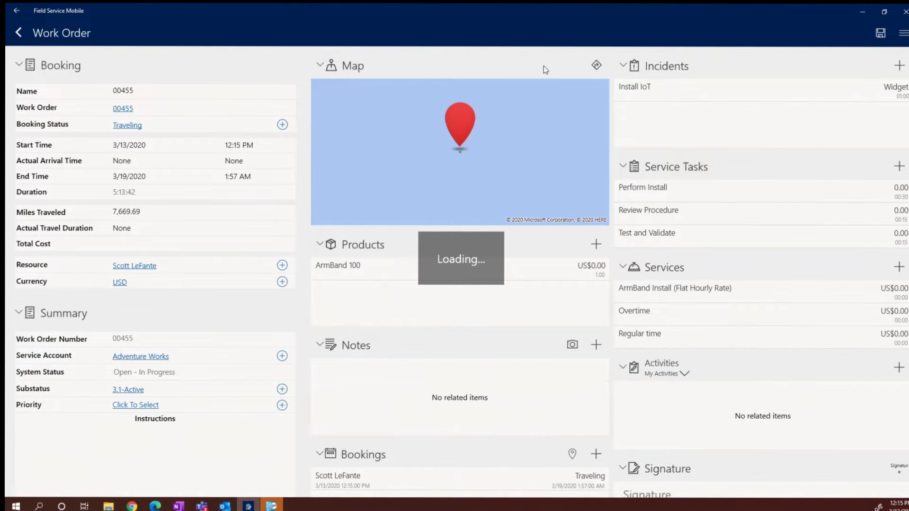
pyautogui.click(179, 126)
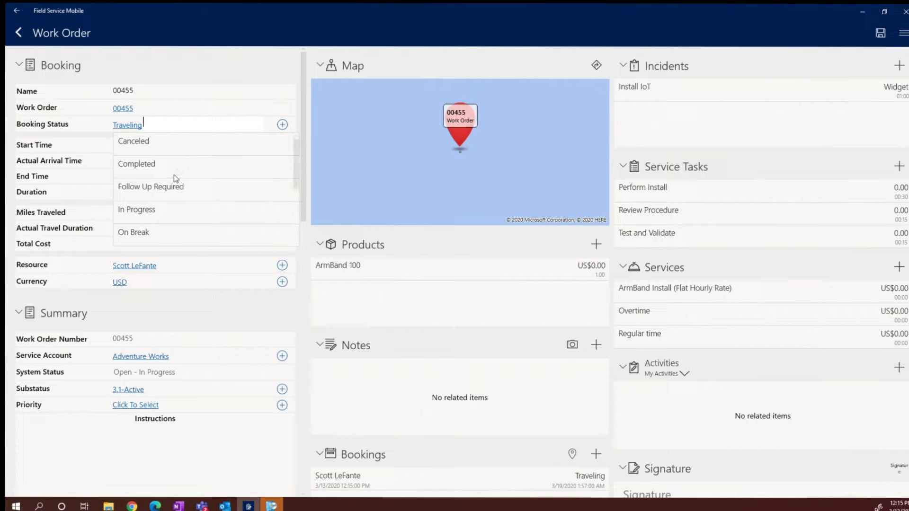
pyautogui.click(163, 211)
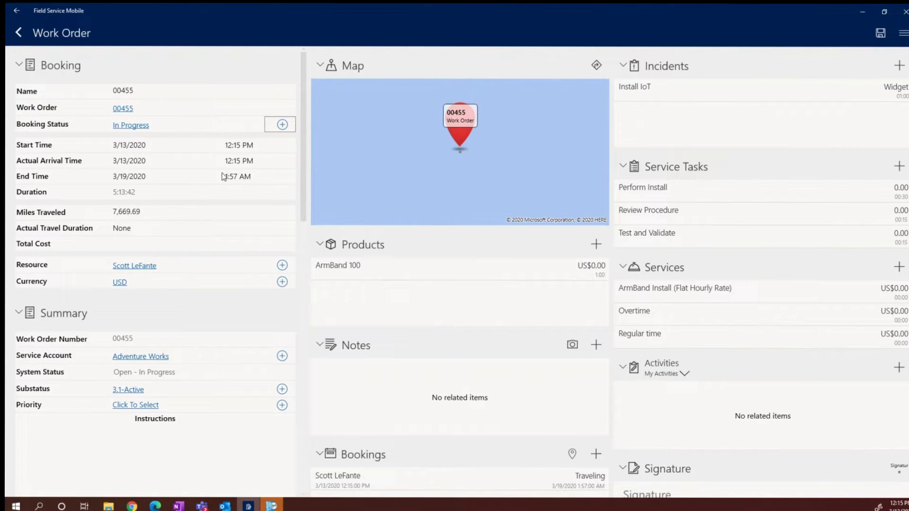
pyautogui.click(882, 37)
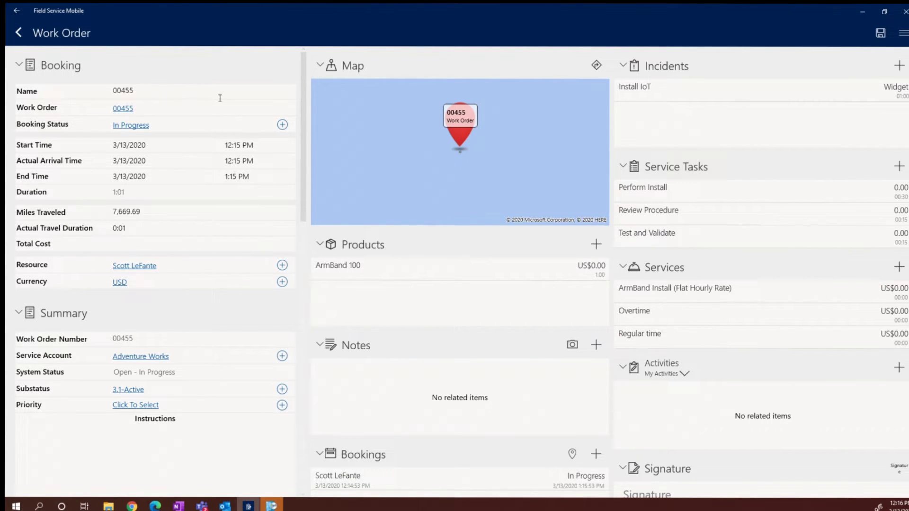
# Mark the booking Completed with end time 12:25 PM and save it.
pyautogui.click(178, 124)
pyautogui.click(161, 174)
pyautogui.click(246, 180)
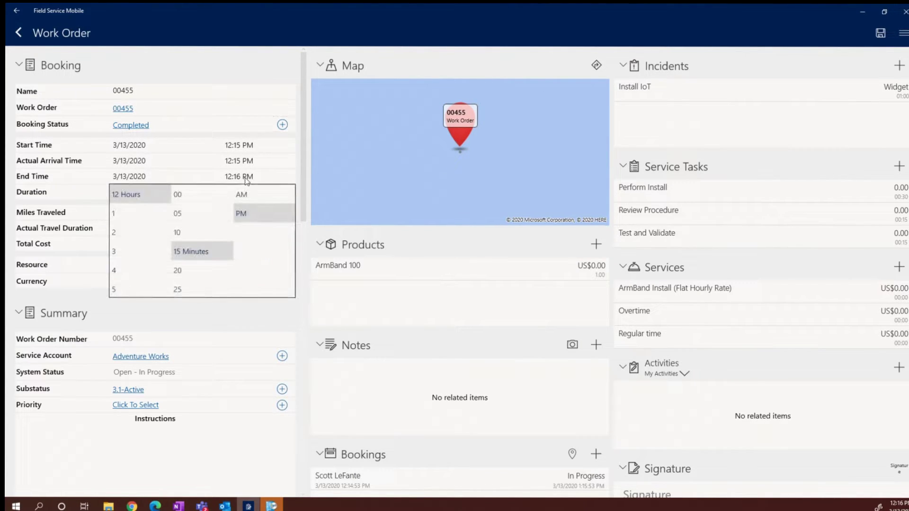
pyautogui.click(187, 287)
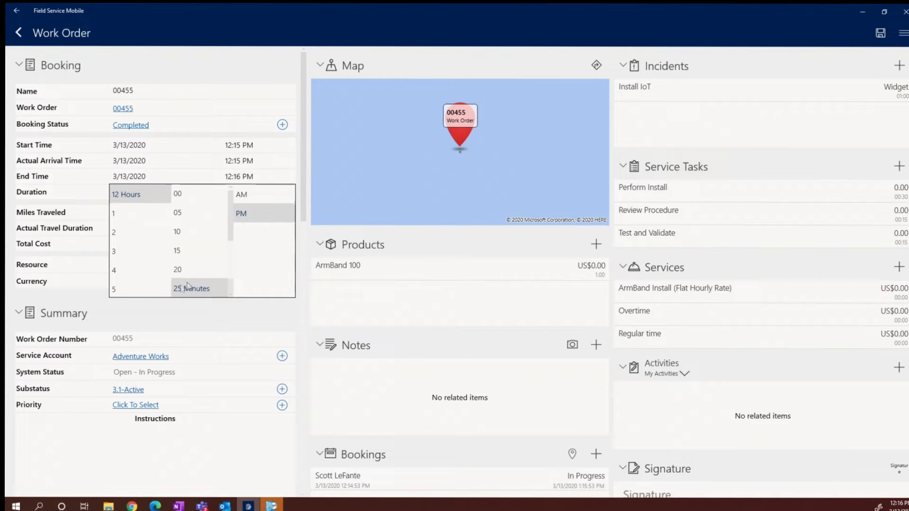
pyautogui.click(251, 104)
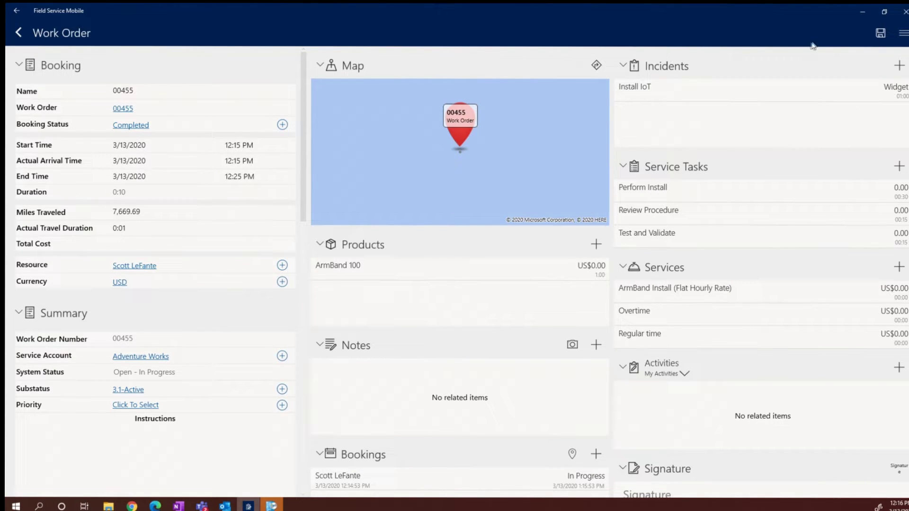
pyautogui.click(877, 34)
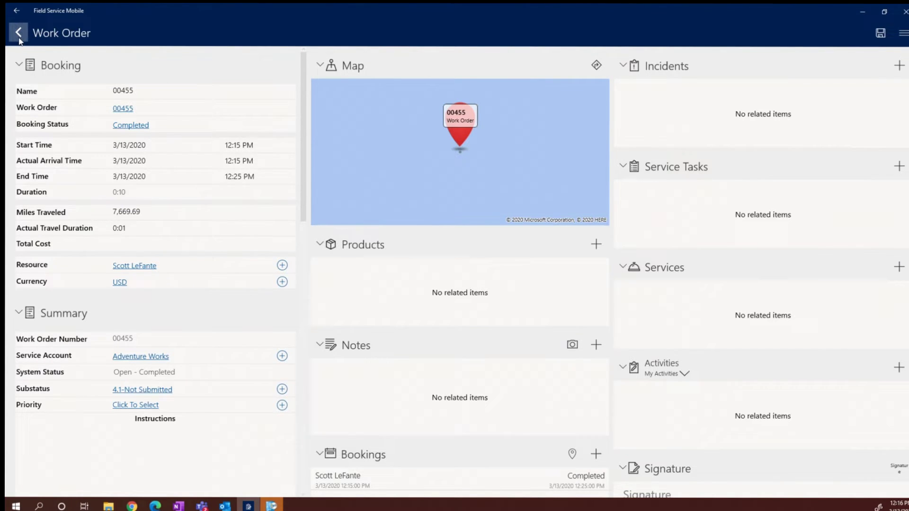
# Open the mobile time entries and set the 12:15 PM Travel entry's duration to 23 hours.
pyautogui.click(19, 34)
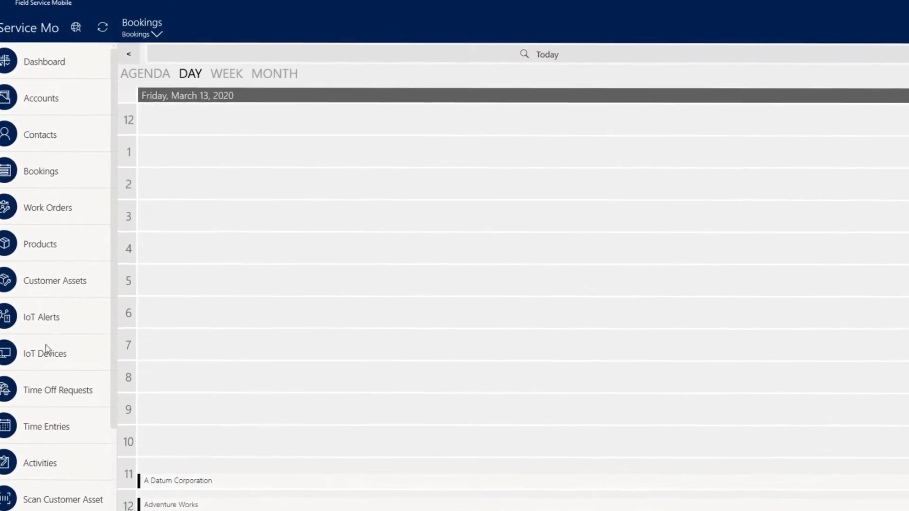
pyautogui.click(66, 392)
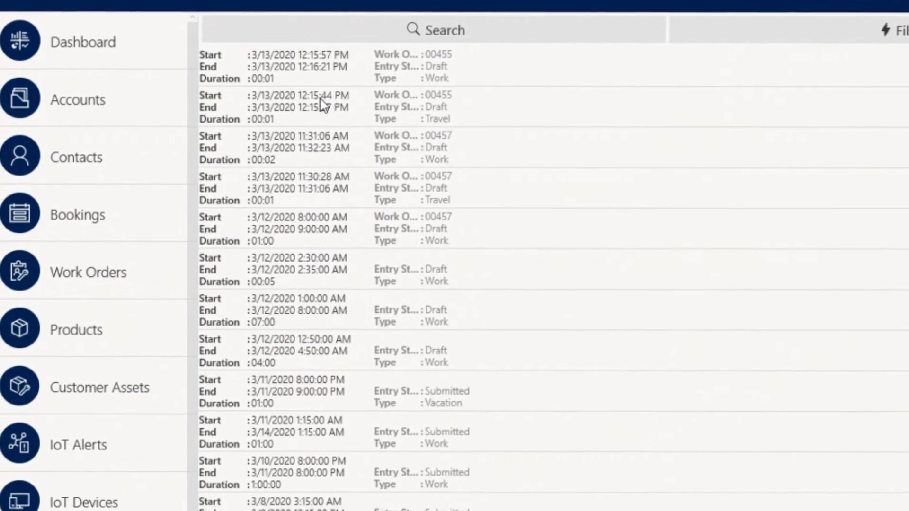
pyautogui.click(313, 104)
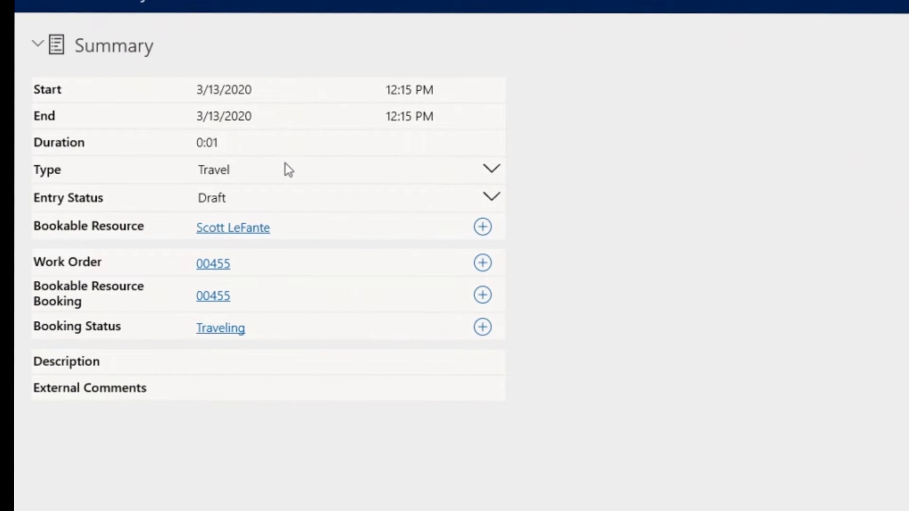
pyautogui.click(265, 143)
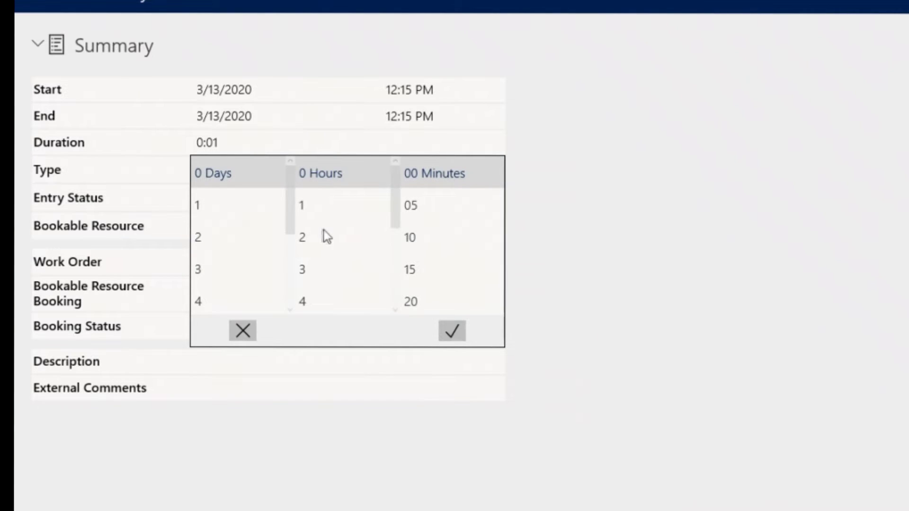
pyautogui.scroll(-10, 311, 283)
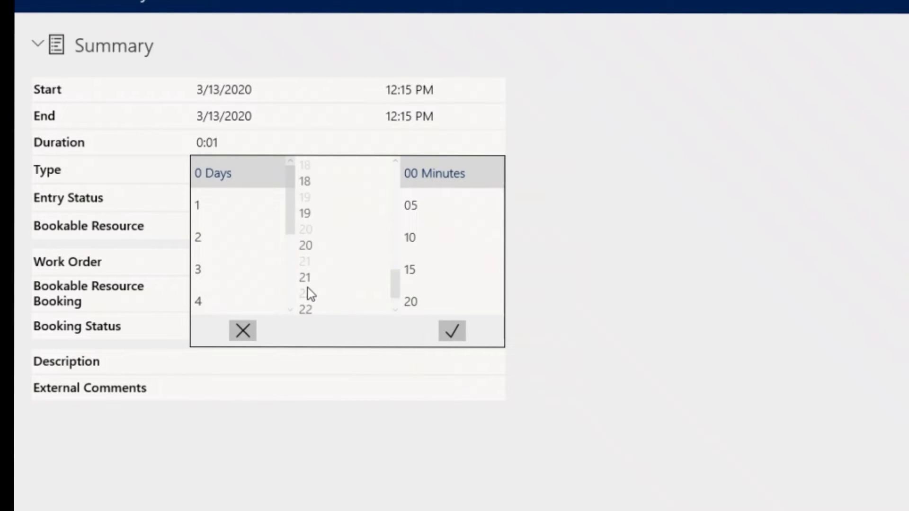
pyautogui.click(308, 300)
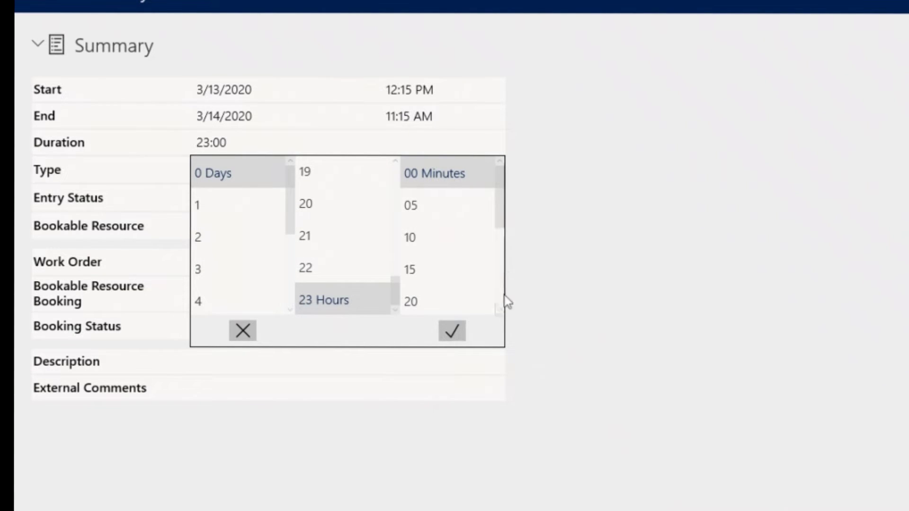
pyautogui.click(453, 331)
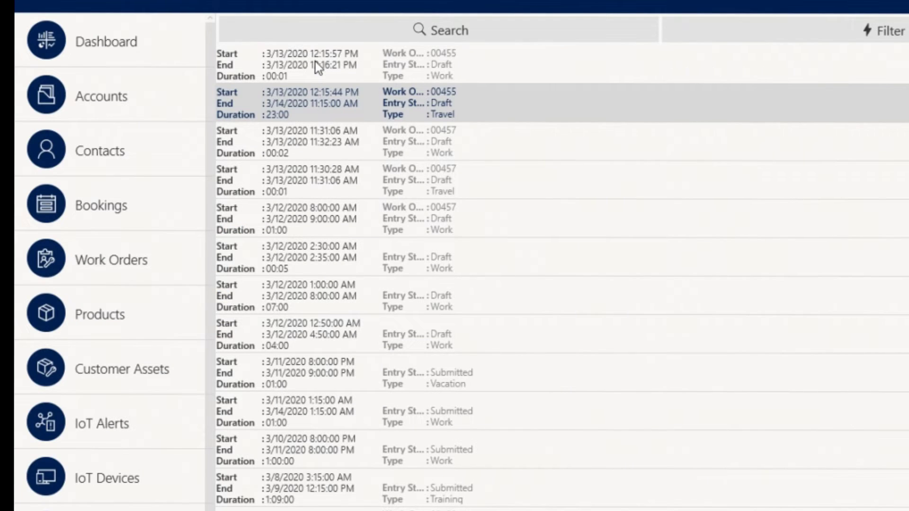
# Set the 12:15 PM Work entry's duration to 3 hours.
pyautogui.click(317, 66)
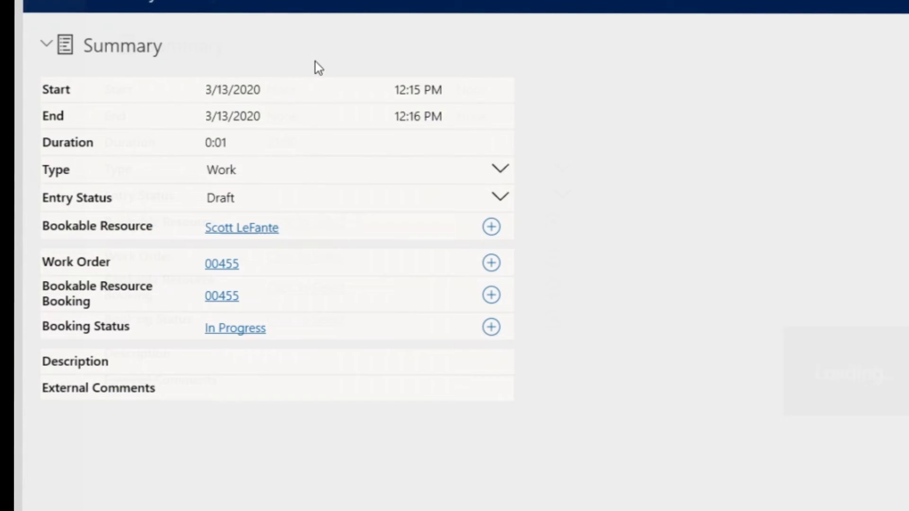
pyautogui.click(234, 149)
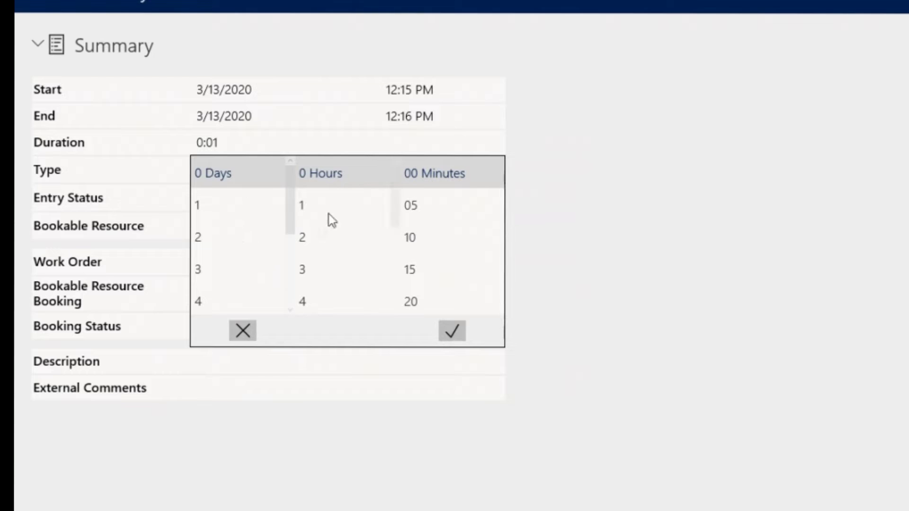
pyautogui.click(305, 268)
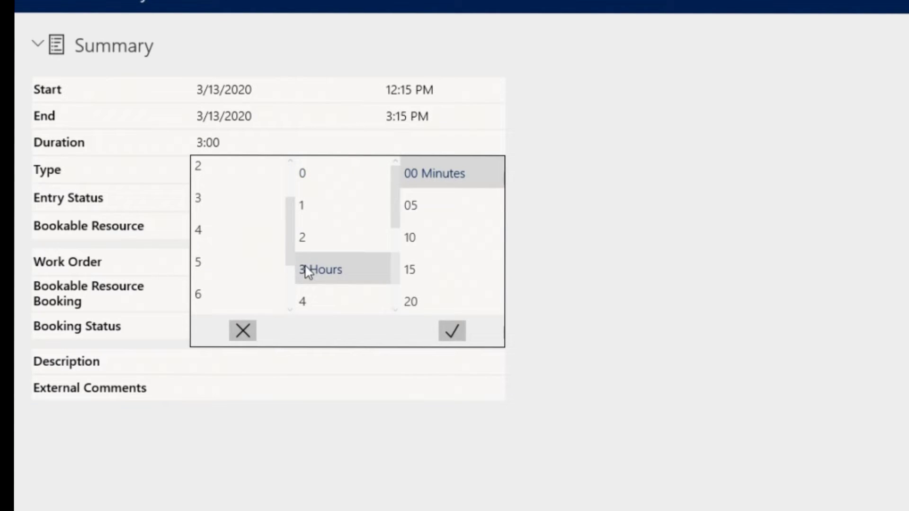
pyautogui.click(455, 330)
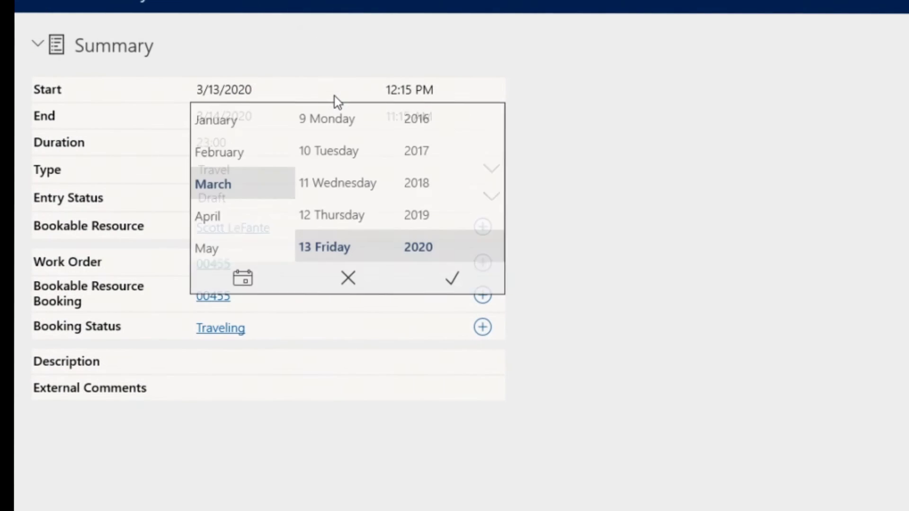
# Correct the Travel entry's duration to 30 minutes.
pyautogui.click(300, 96)
pyautogui.click(266, 150)
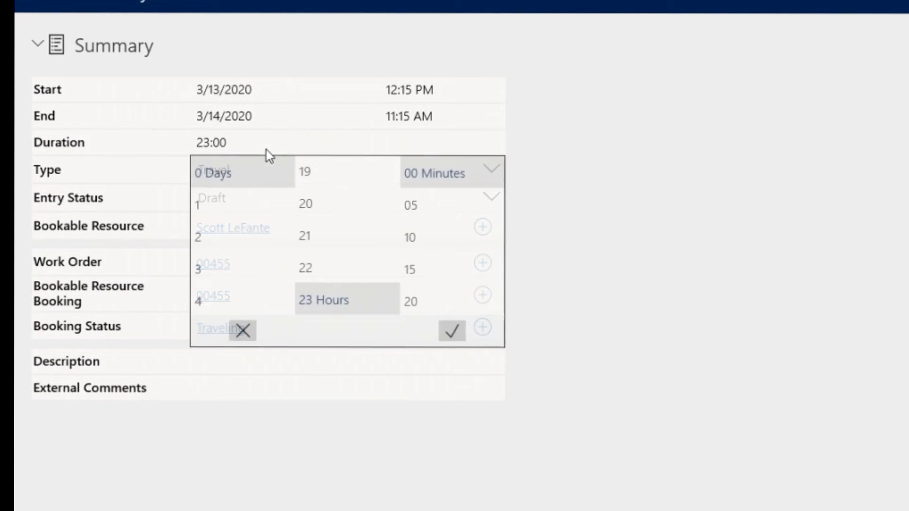
pyautogui.scroll(10, 316, 186)
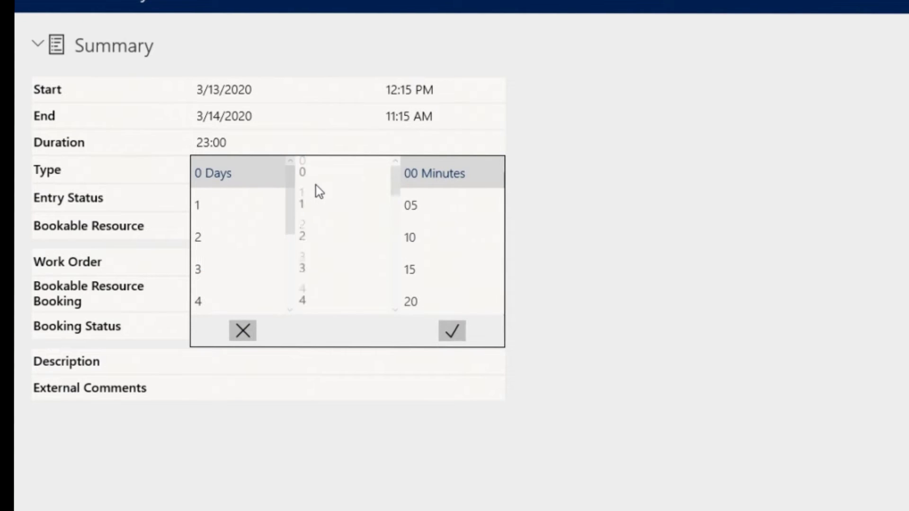
pyautogui.scroll(-3, 426, 248)
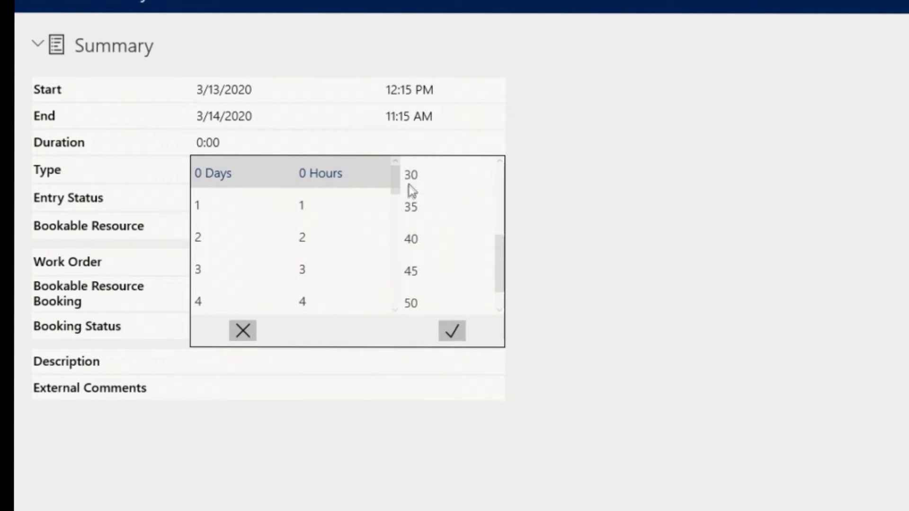
pyautogui.click(452, 331)
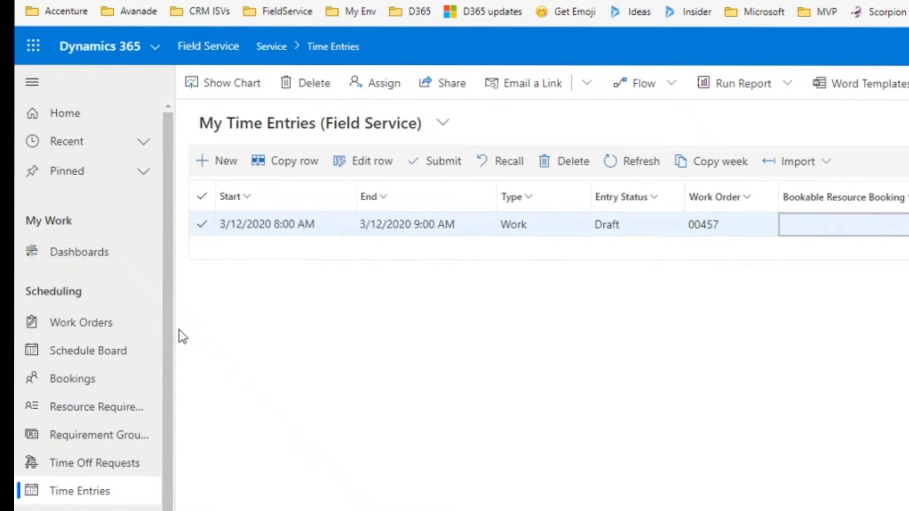
# Set work order 00455's System Status to Closed - Posted, then return to Time Entries.
pyautogui.click(611, 166)
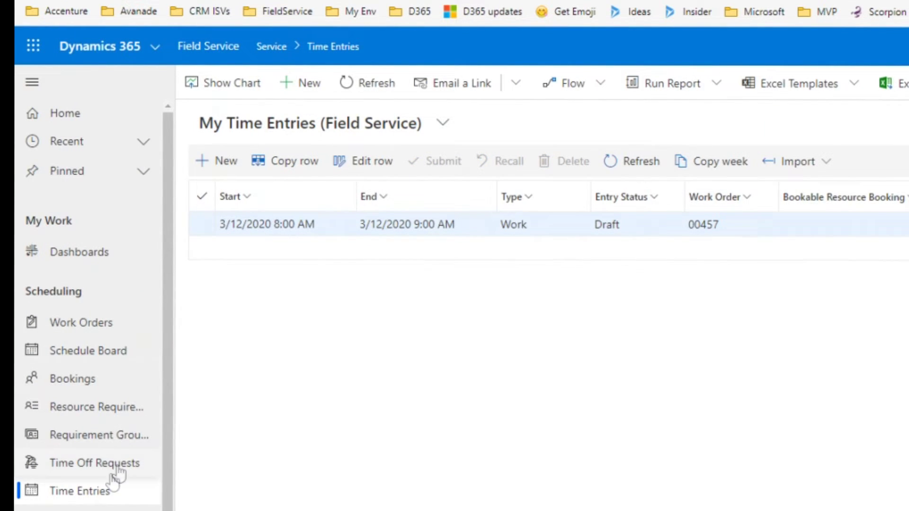
pyautogui.click(97, 322)
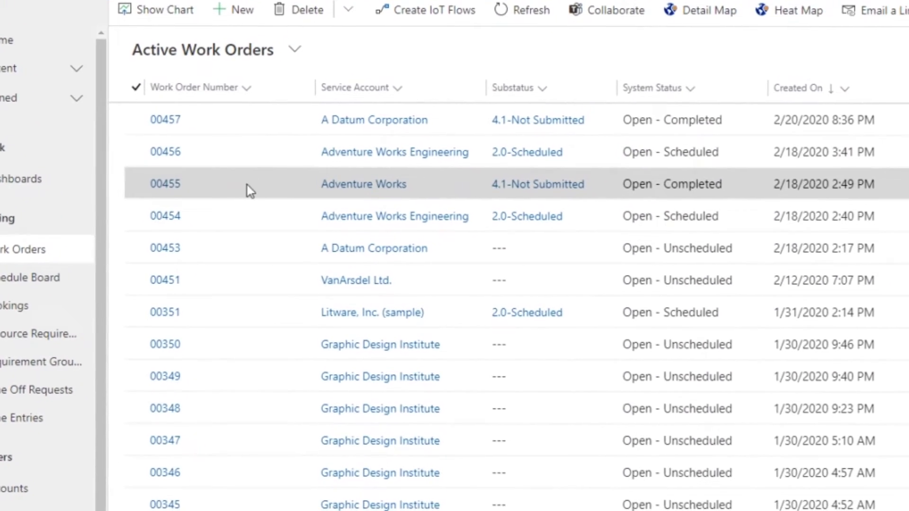
pyautogui.doubleClick(268, 209)
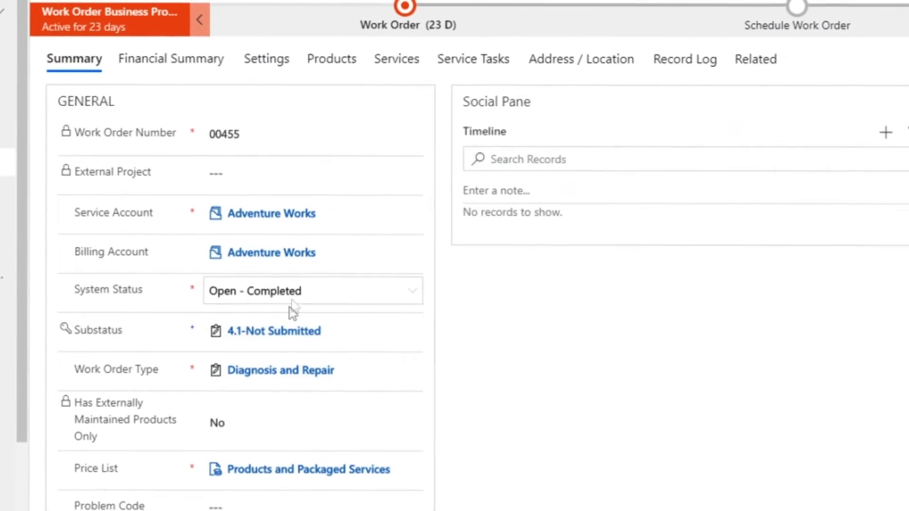
pyautogui.click(297, 303)
pyautogui.click(296, 459)
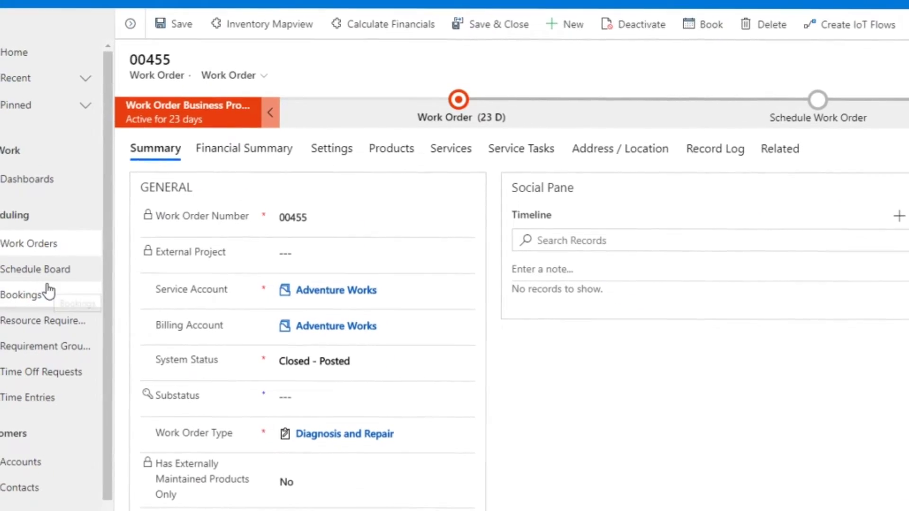
pyautogui.click(45, 412)
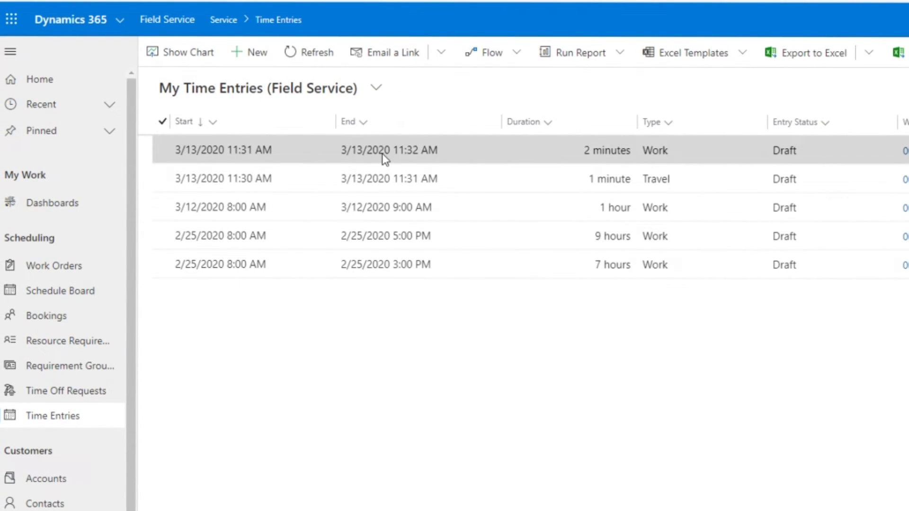
# Refresh My Time Entries, select the 3-hour Work and 30-minute Travel rows, and open the Work entry.
pyautogui.click(309, 52)
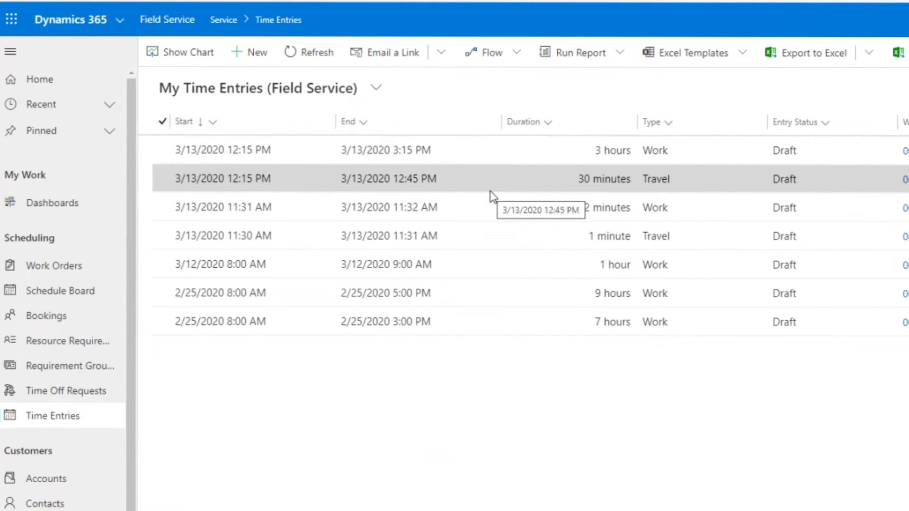
pyautogui.click(330, 56)
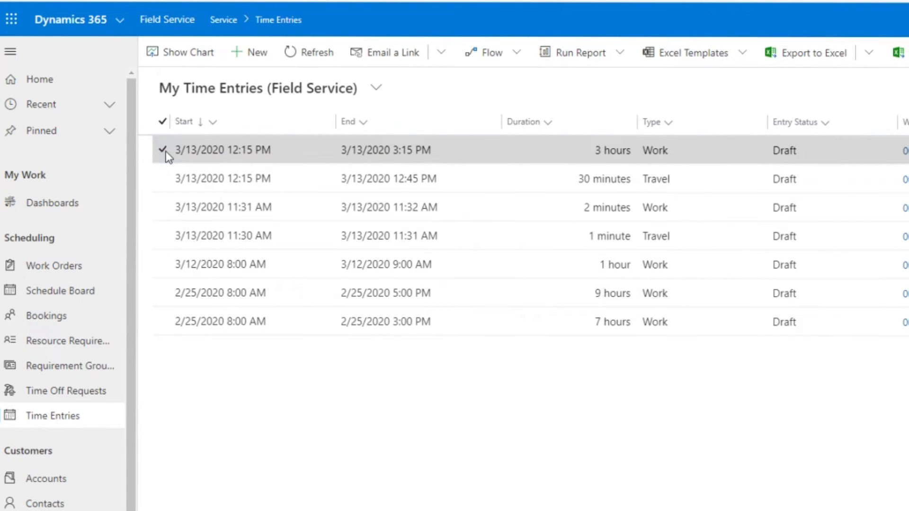
pyautogui.click(163, 151)
pyautogui.click(159, 176)
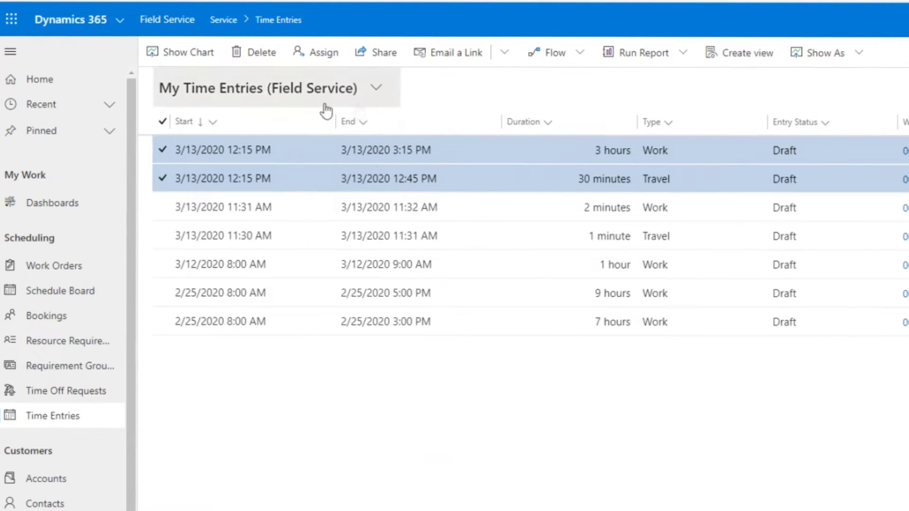
pyautogui.doubleClick(437, 148)
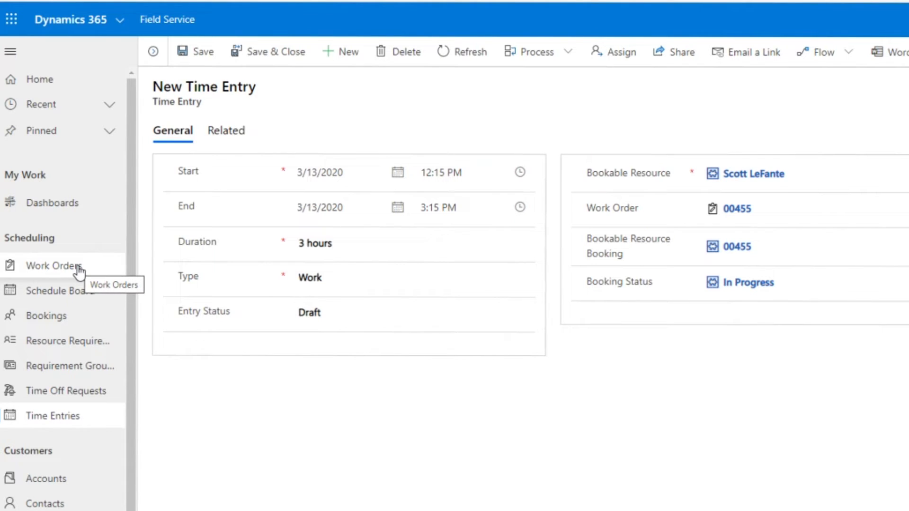
# Open work order 00455's Related > Actuals list and refresh it.
pyautogui.click(78, 269)
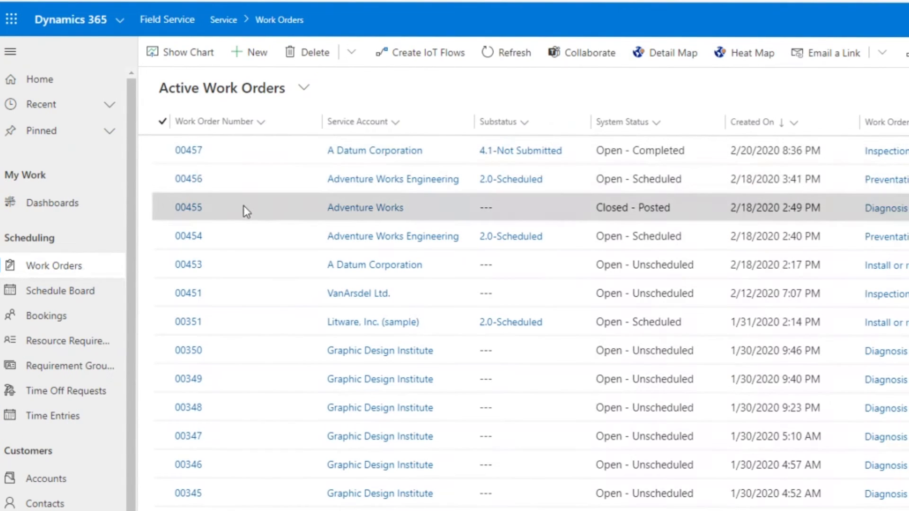
pyautogui.doubleClick(244, 209)
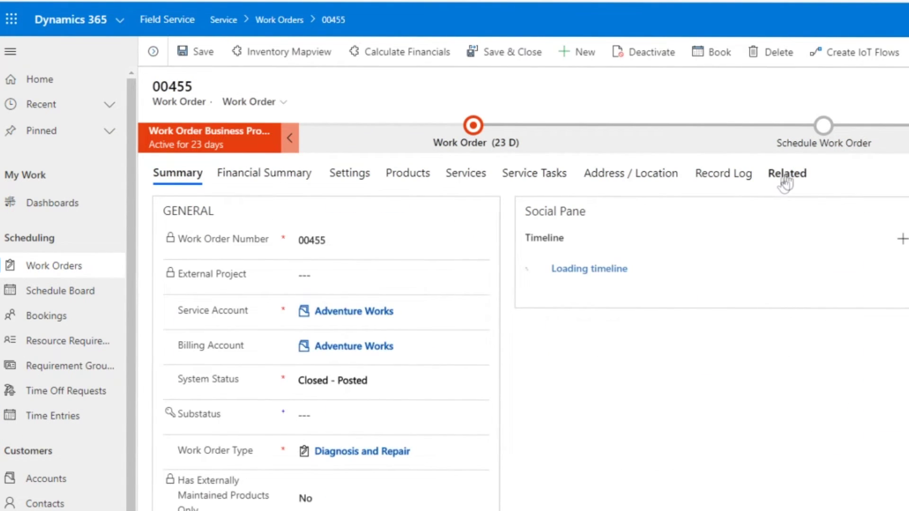
pyautogui.click(786, 175)
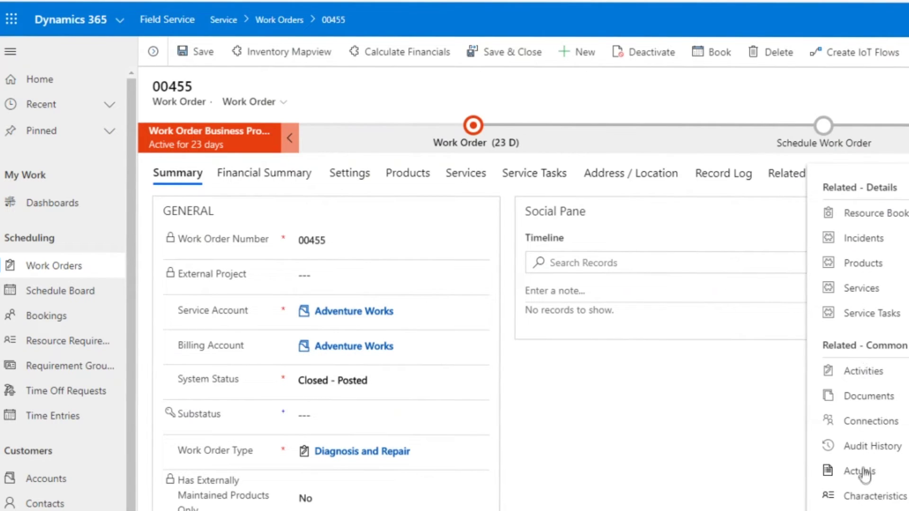
pyautogui.click(860, 472)
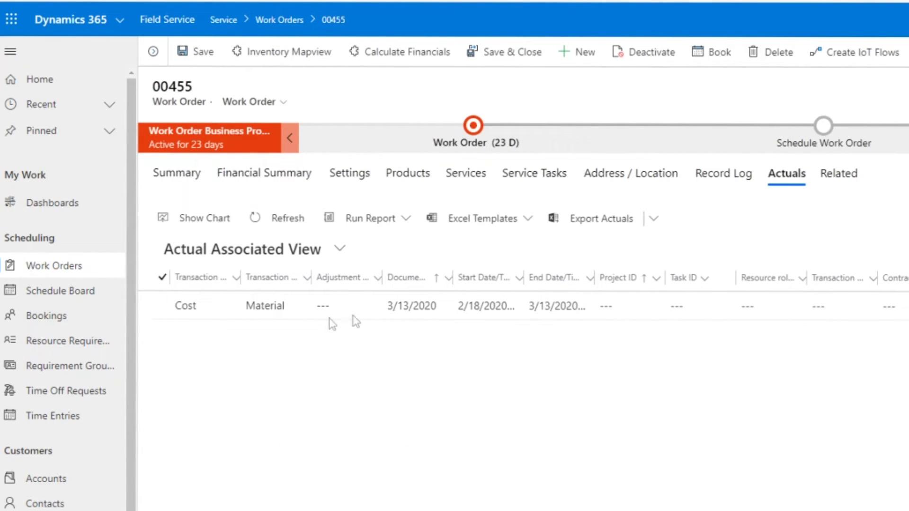
pyautogui.click(273, 231)
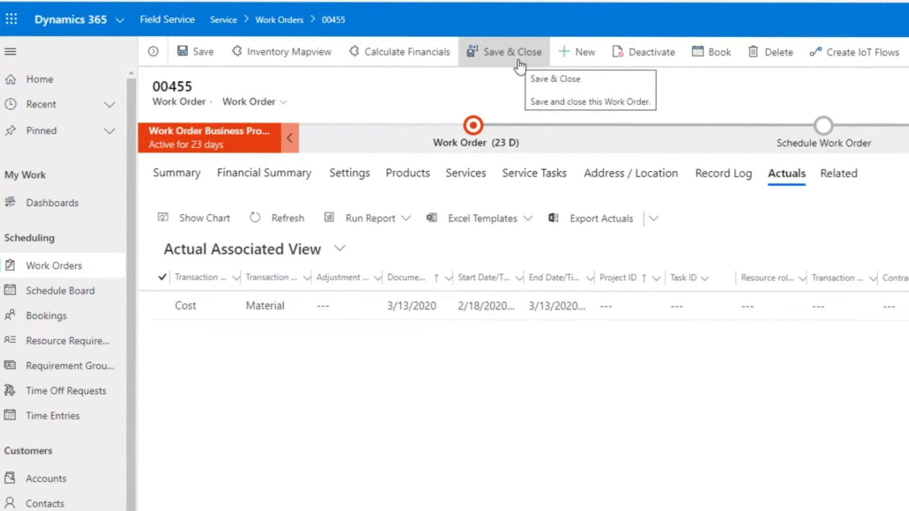
# Set the 3/13/2020 3-hour Work entry's Entry Status to Submitted and save and close it.
pyautogui.click(59, 417)
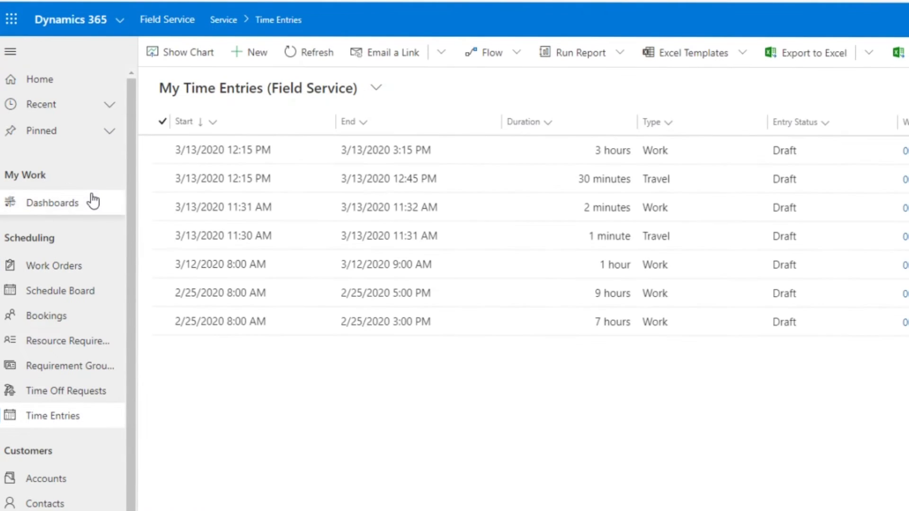
pyautogui.click(162, 121)
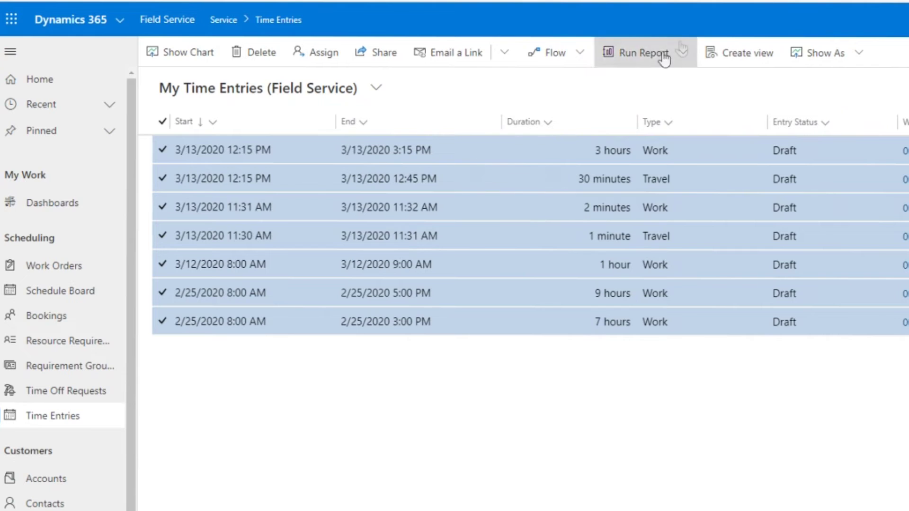
pyautogui.doubleClick(294, 150)
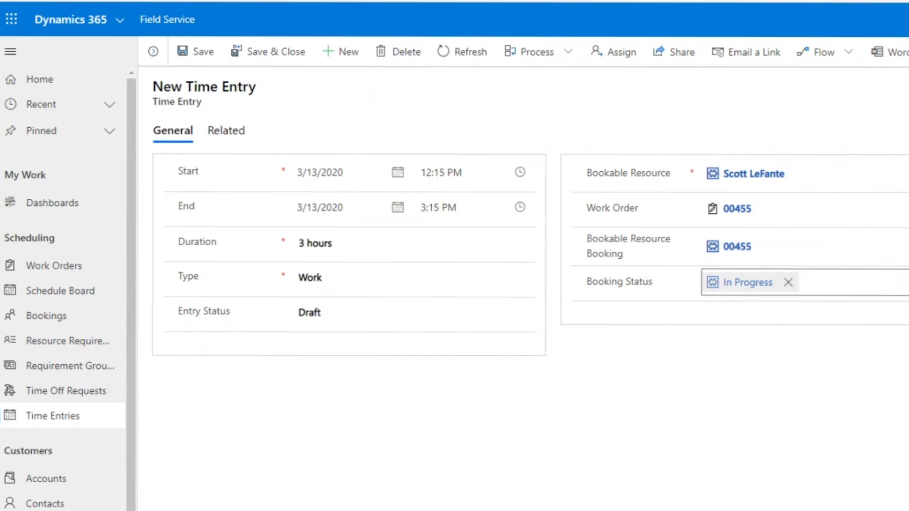
pyautogui.click(377, 314)
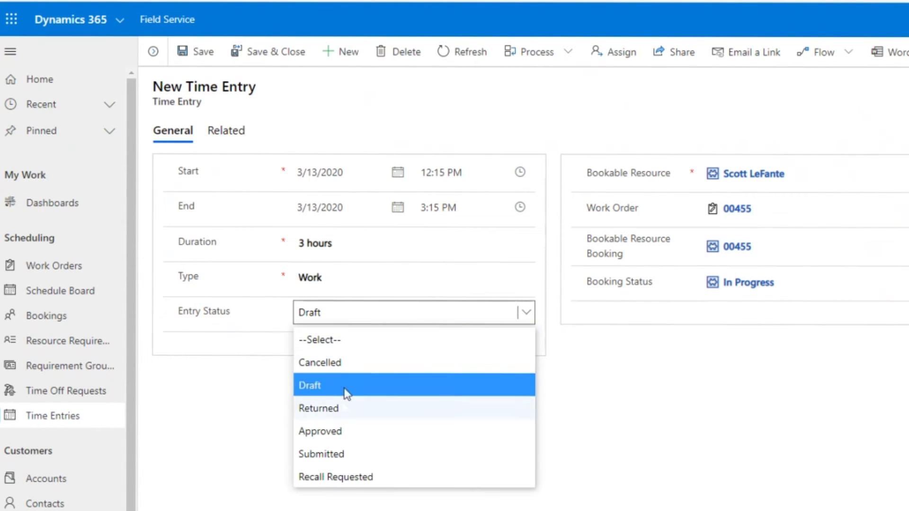
pyautogui.click(334, 453)
pyautogui.click(251, 54)
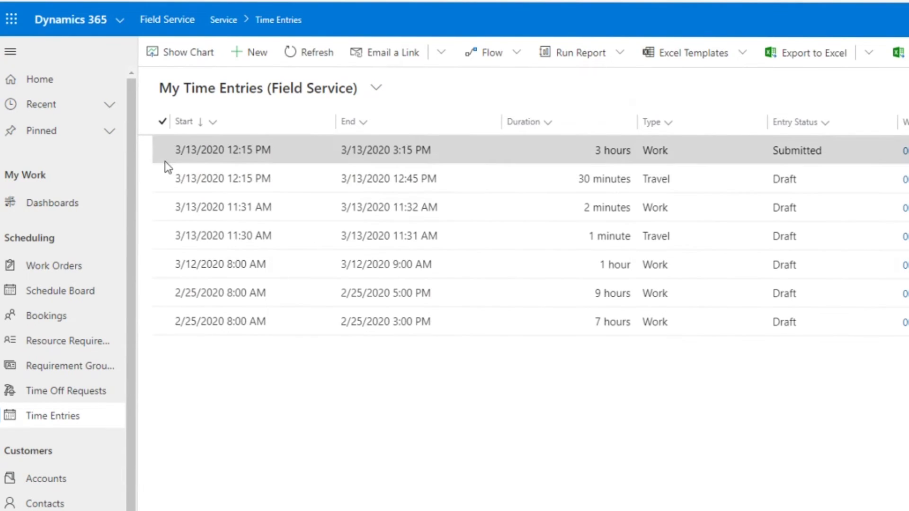
# Select the six remaining Draft entries: 30-minute Travel, 2-minute Work, 1-minute Travel, 3/12 and 2/25 entries.
pyautogui.click(162, 178)
pyautogui.click(163, 207)
pyautogui.click(163, 236)
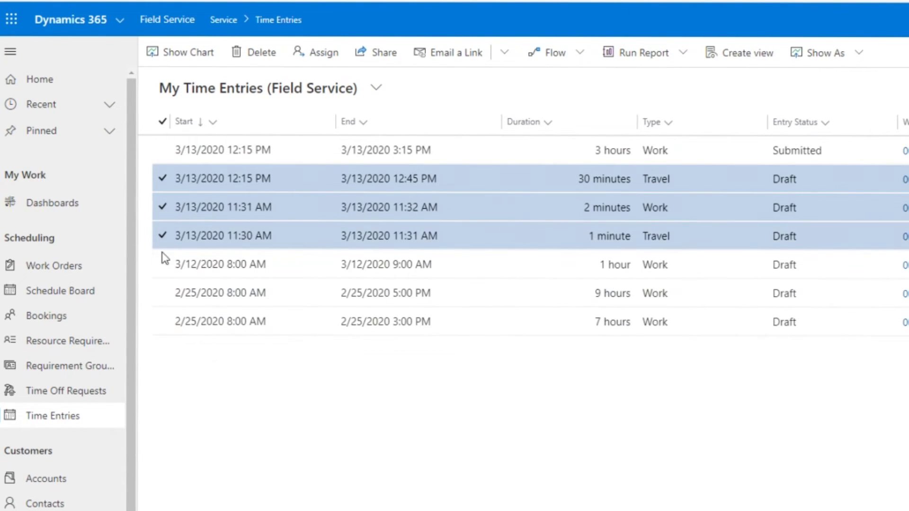
pyautogui.click(162, 265)
pyautogui.click(162, 293)
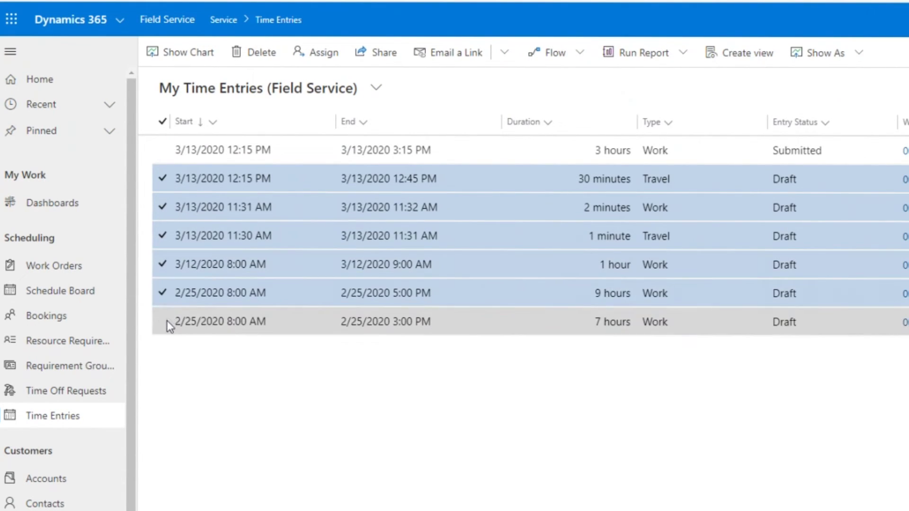
pyautogui.click(163, 322)
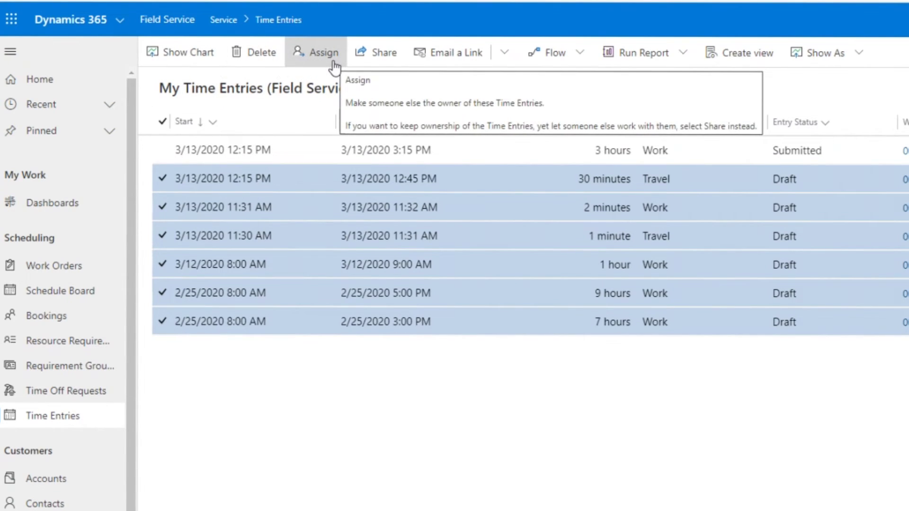
# In the CC_TimeEntryGrid view, submit the 3/12/2020 Work entry for work order 00457.
pyautogui.click(858, 59)
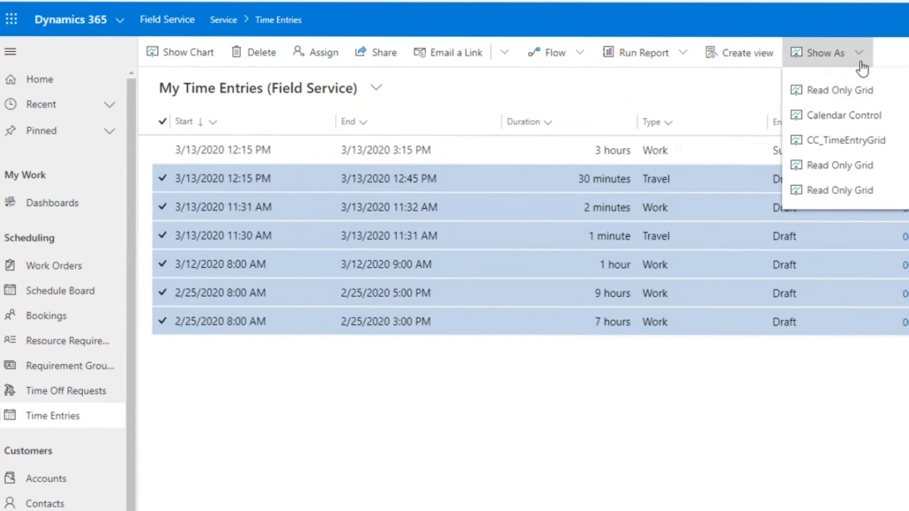
pyautogui.click(850, 143)
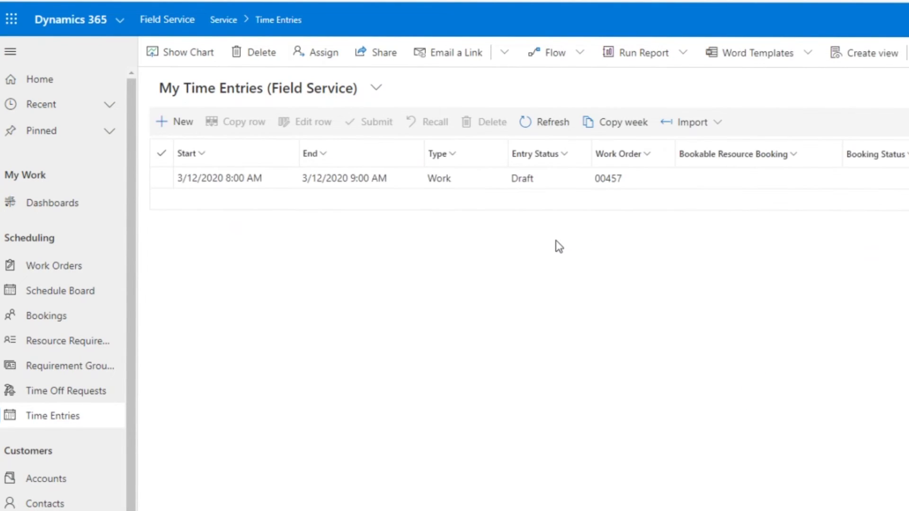
pyautogui.click(742, 185)
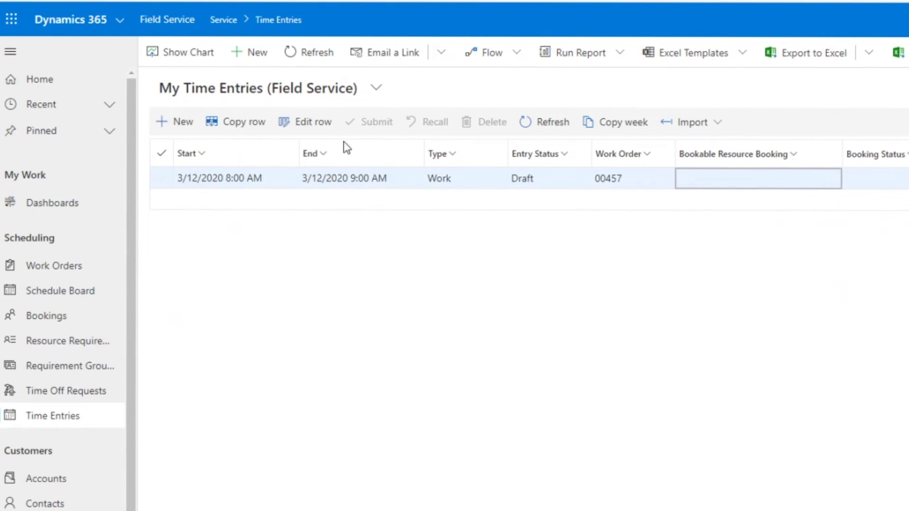
pyautogui.click(162, 178)
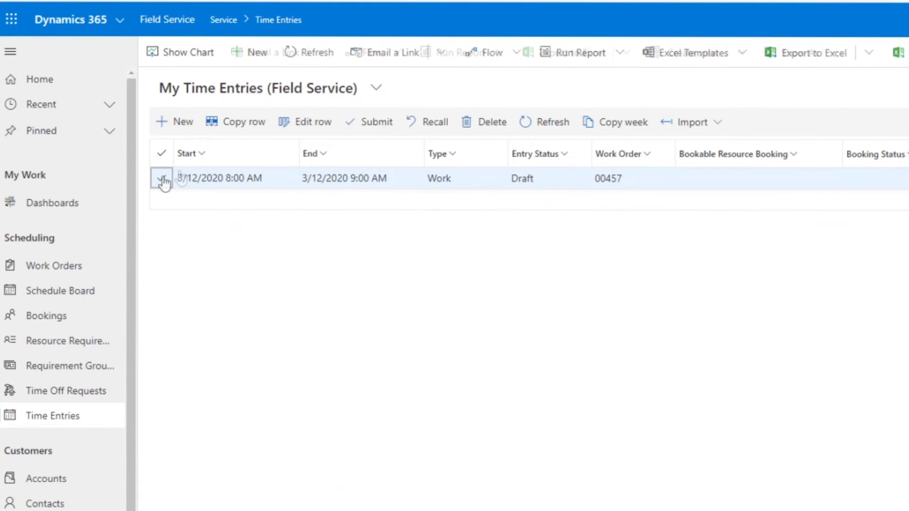
pyautogui.click(379, 124)
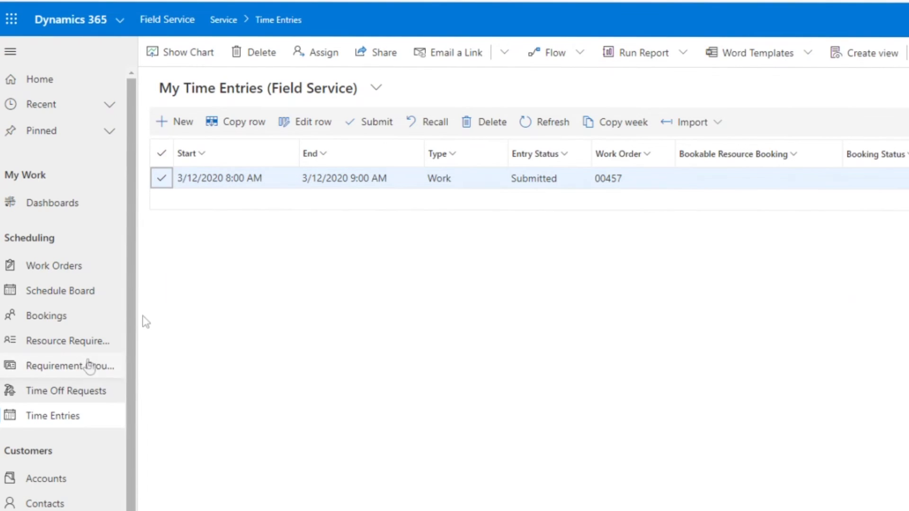
pyautogui.click(162, 185)
pyautogui.click(162, 184)
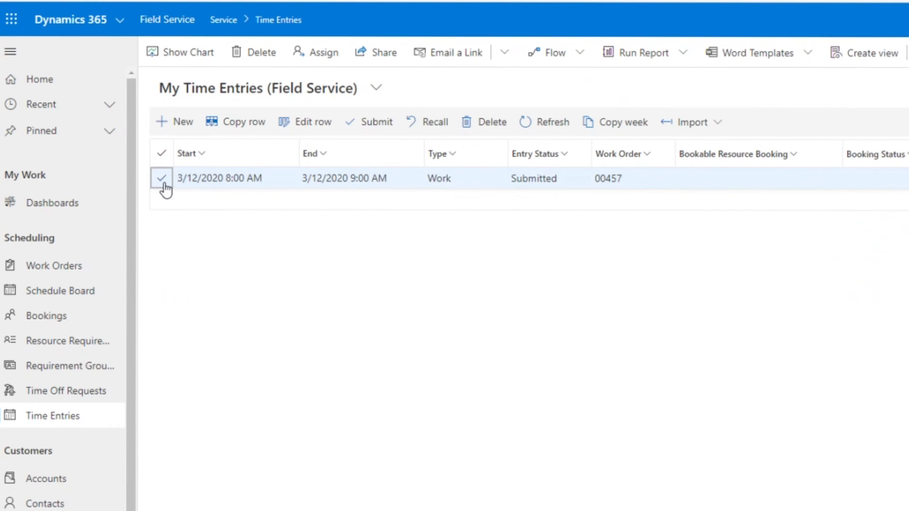
pyautogui.click(171, 124)
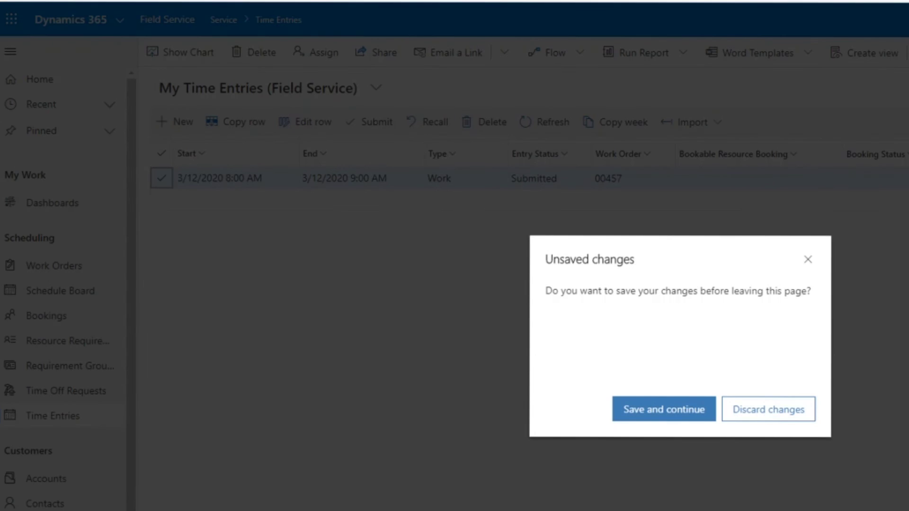
pyautogui.click(790, 415)
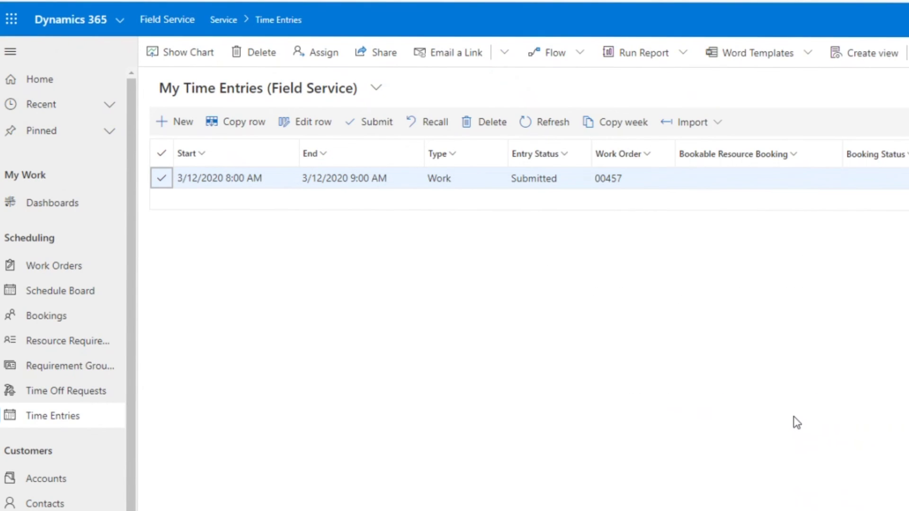